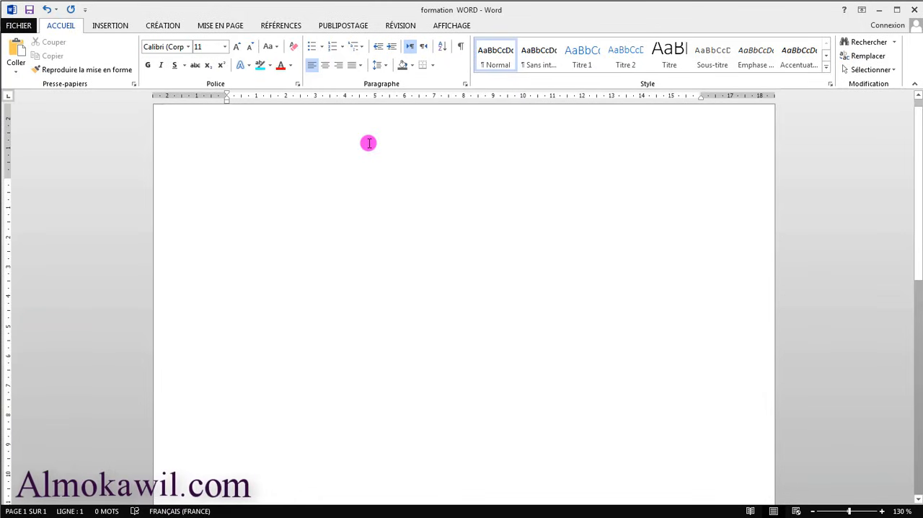
Set the automatic recovery save interval to 1 minute in the document saving options and apply the change.
click(22, 28)
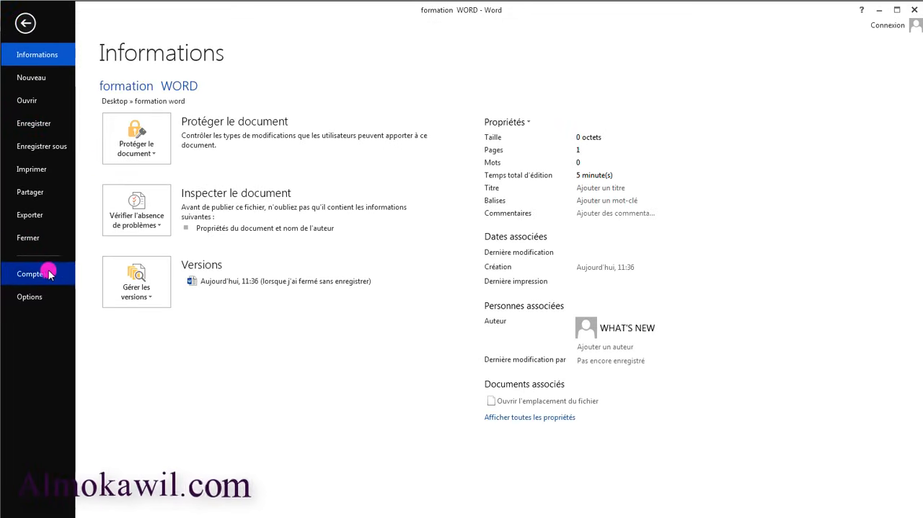
click(25, 23)
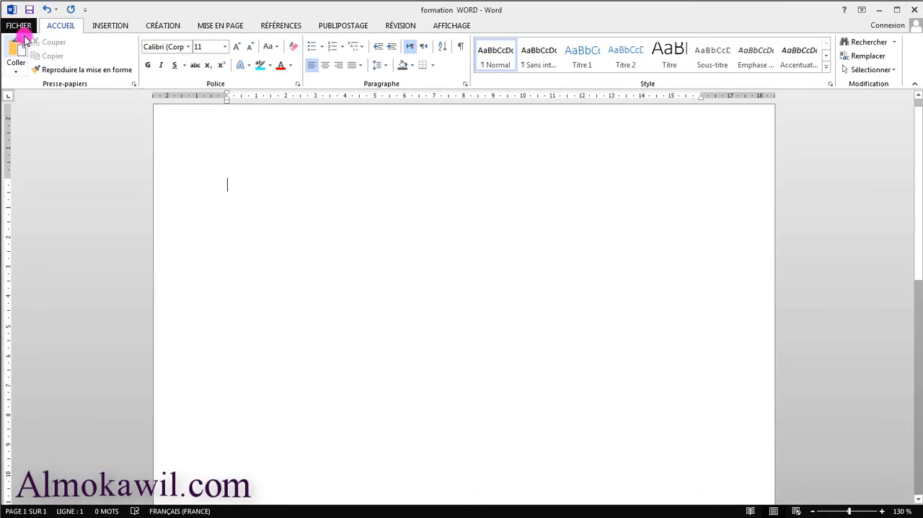
click(18, 27)
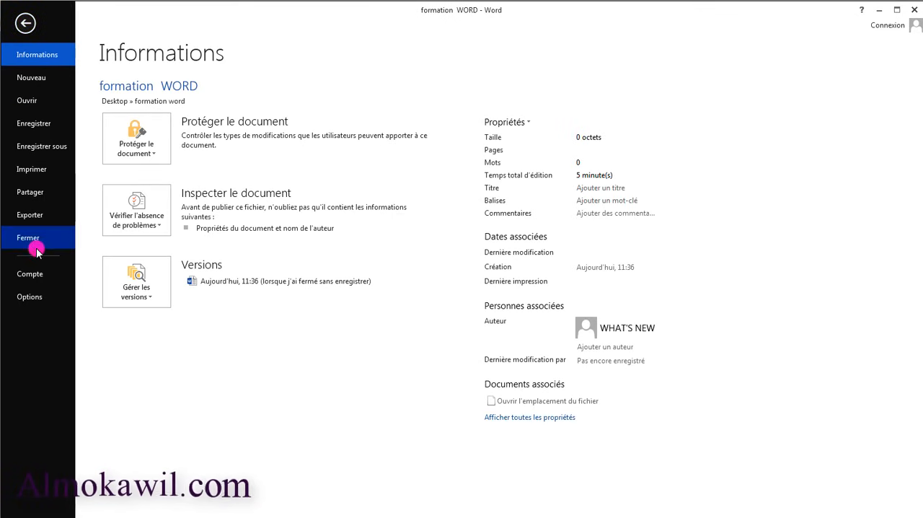
click(36, 299)
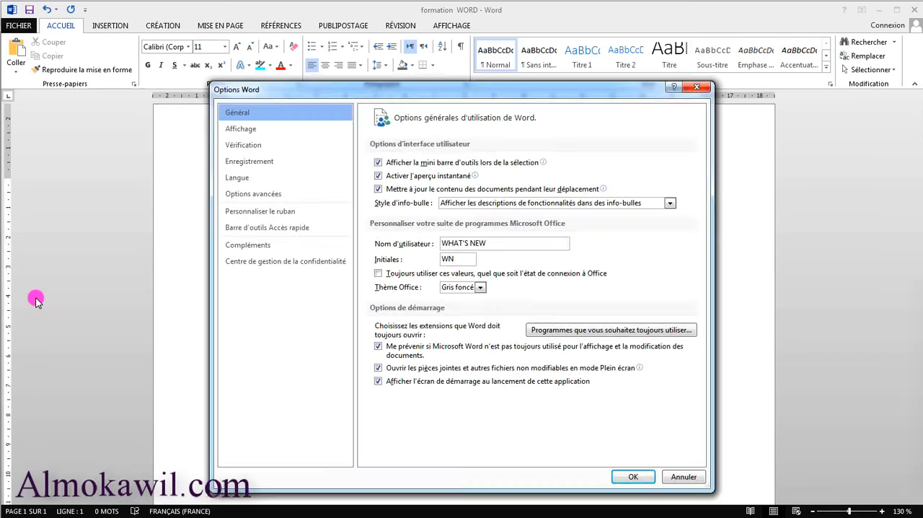
click(243, 163)
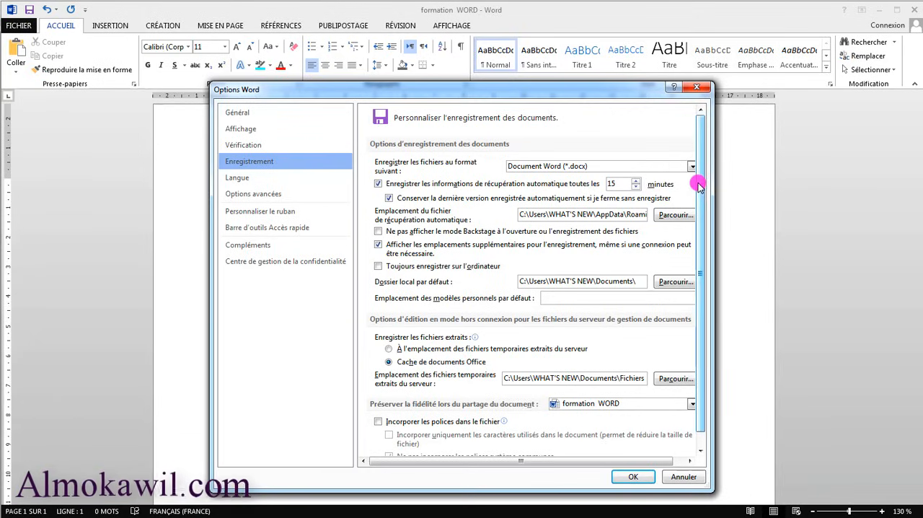
click(635, 180)
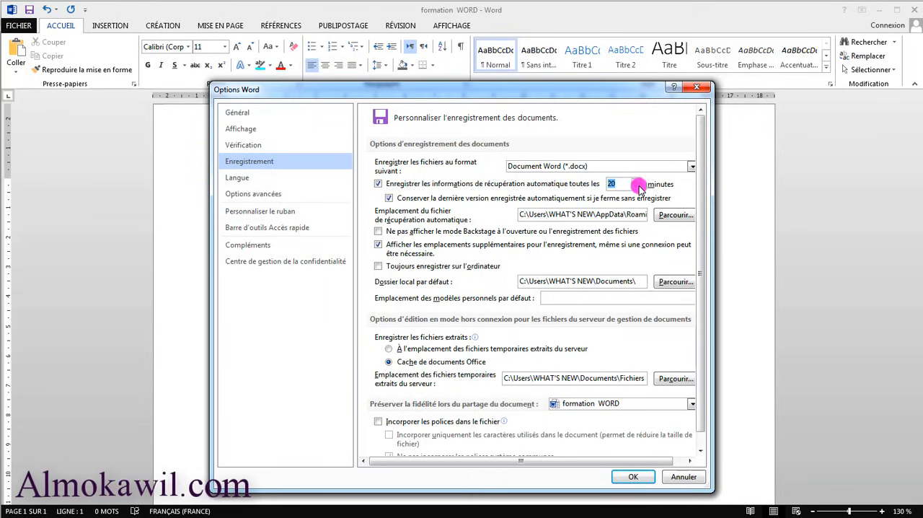
key(BackSpace)
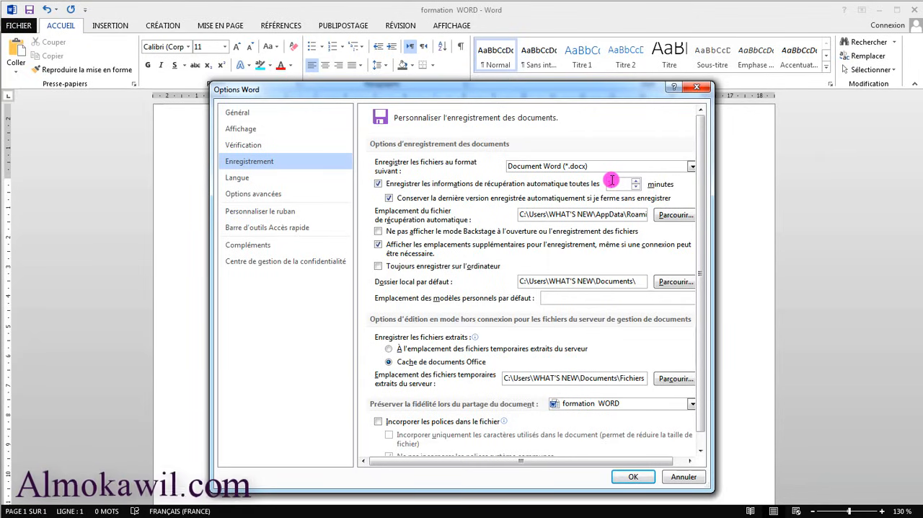
text(1)
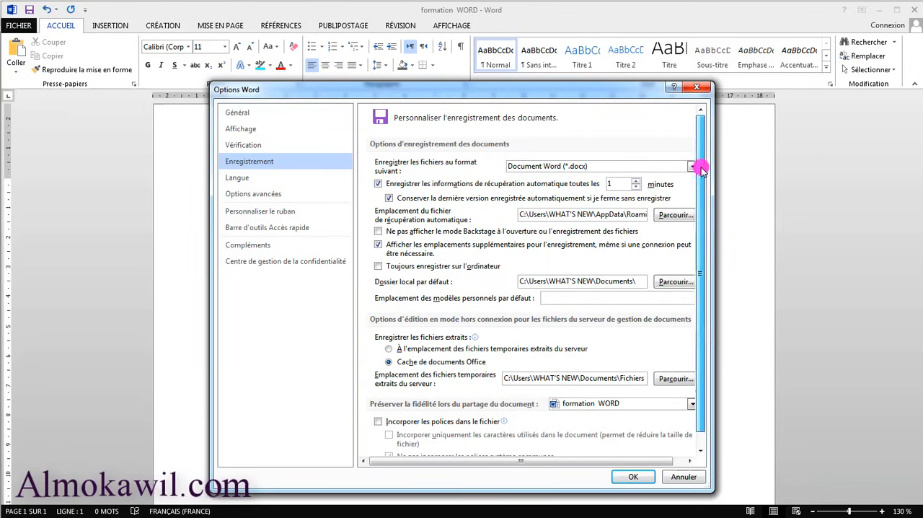
scroll(700, 170, down, 1)
drag(713, 222, 750, 225)
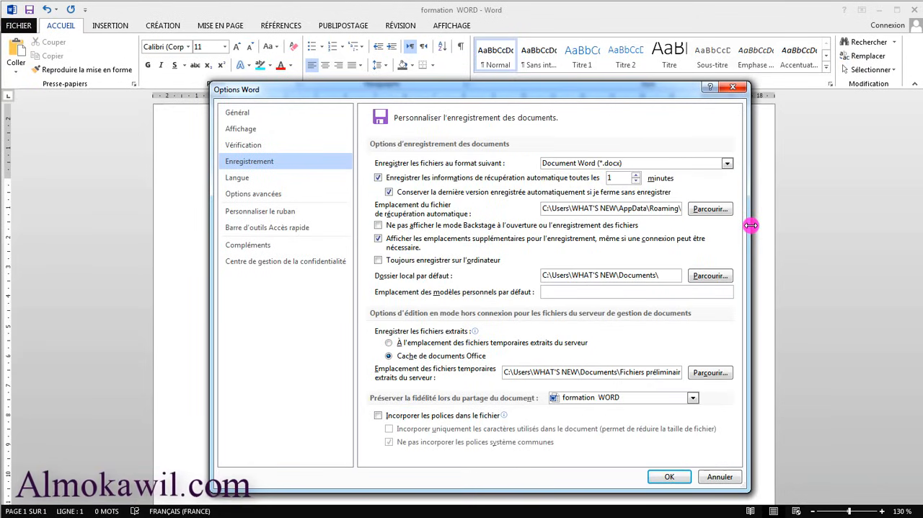
drag(664, 95, 650, 88)
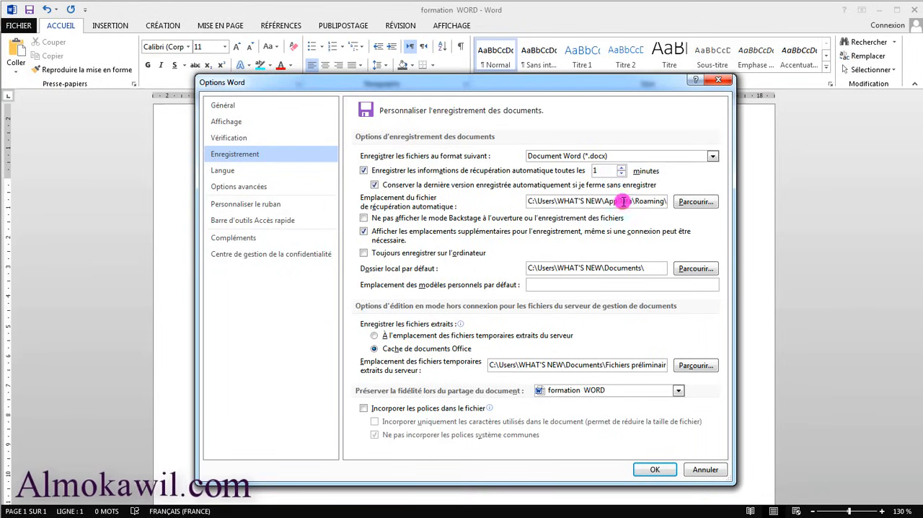
click(655, 470)
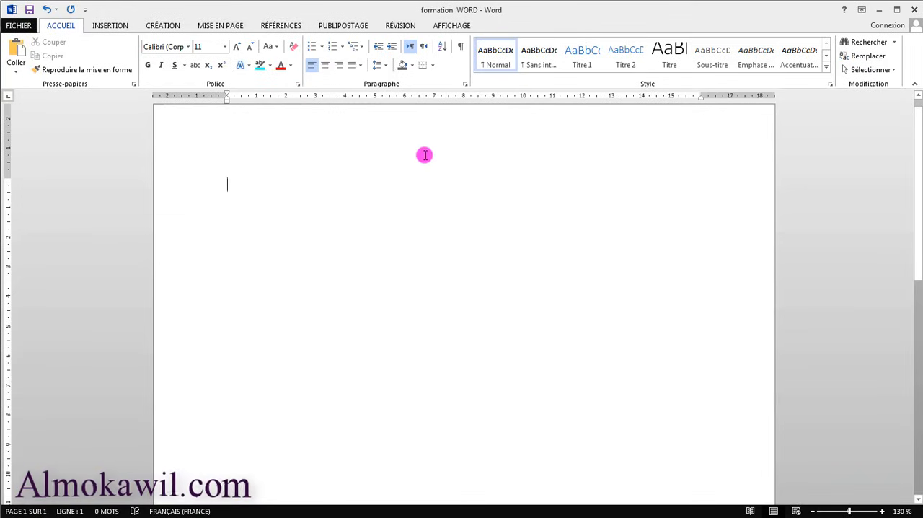
Give the page a light grey background using a darker shade of the theme colour Blanc, Arrière-plan 1.
scroll(386, 185, up, 1)
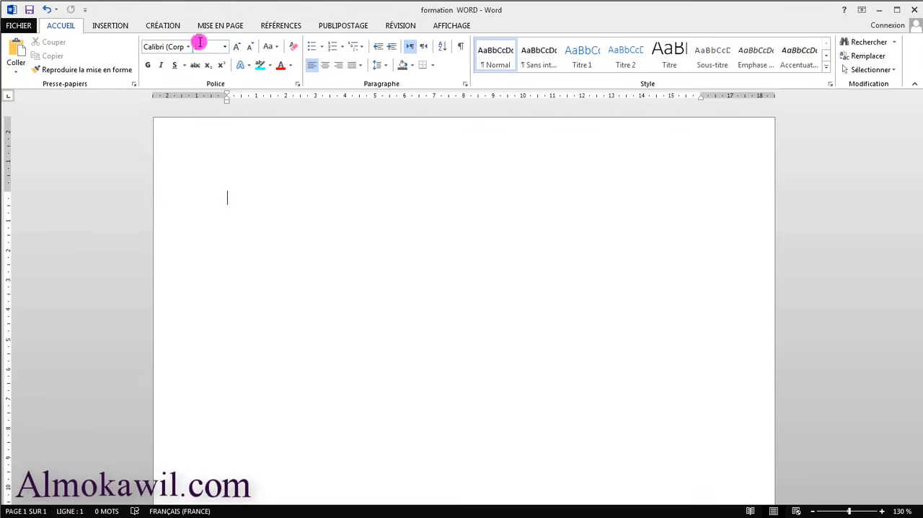
click(158, 26)
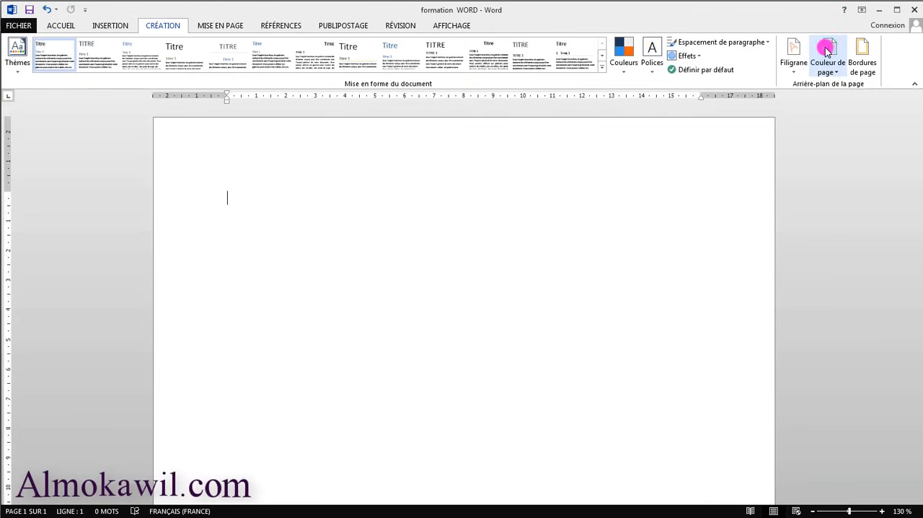
click(827, 72)
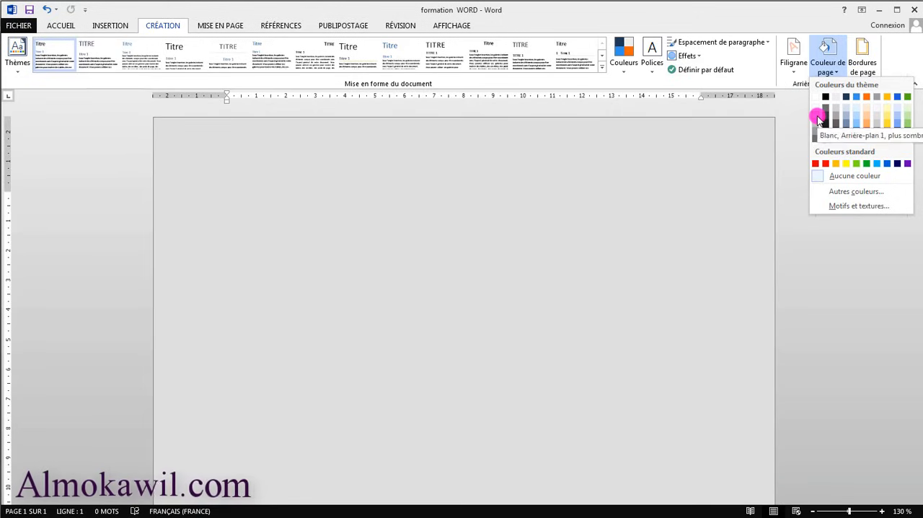
click(816, 117)
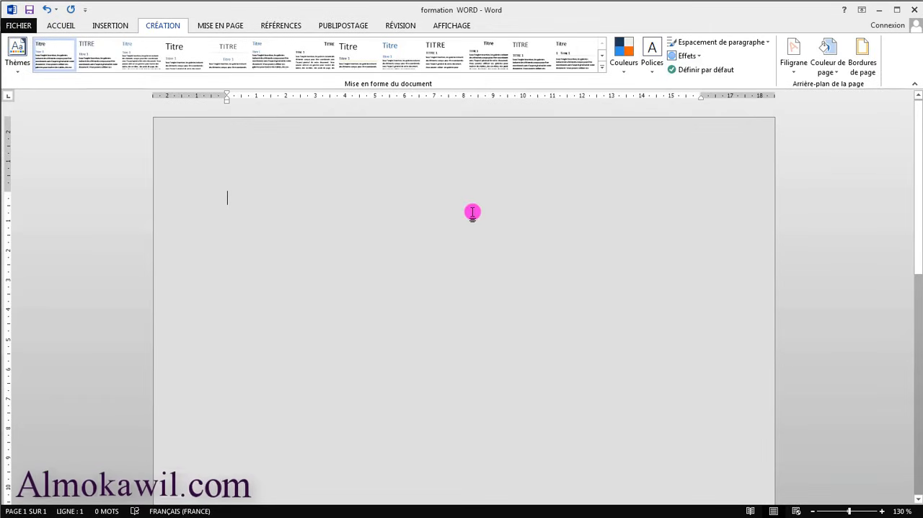
click(64, 26)
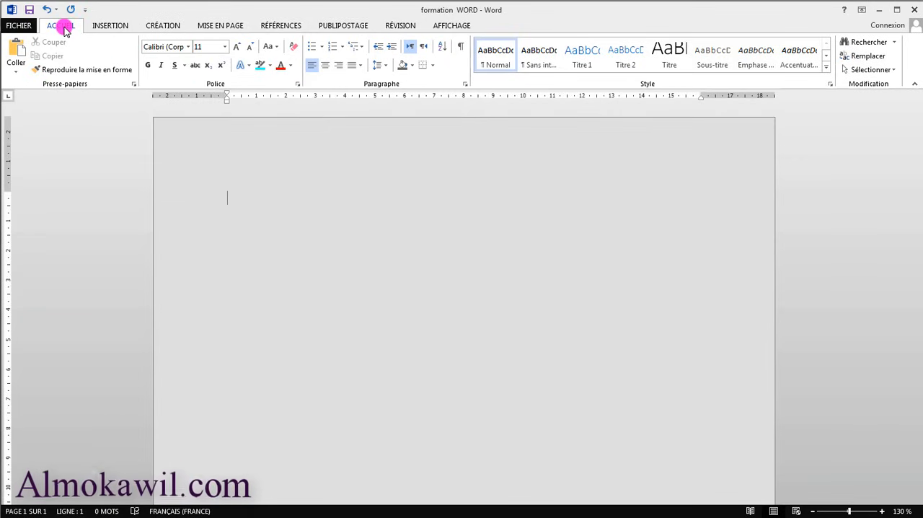
click(103, 25)
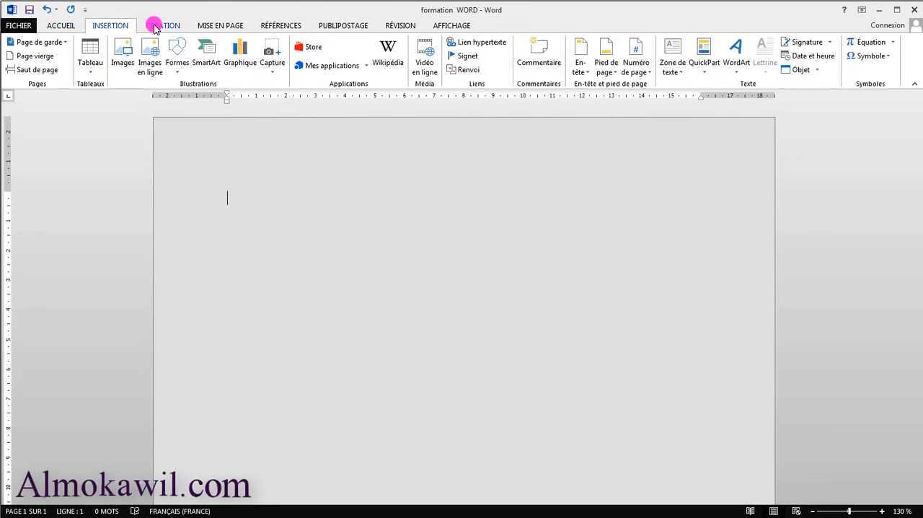
click(154, 29)
click(209, 25)
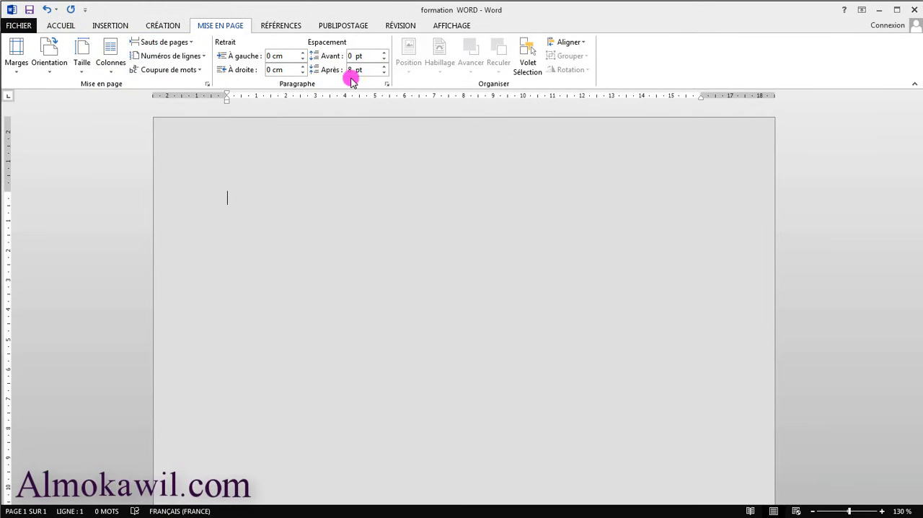
click(272, 29)
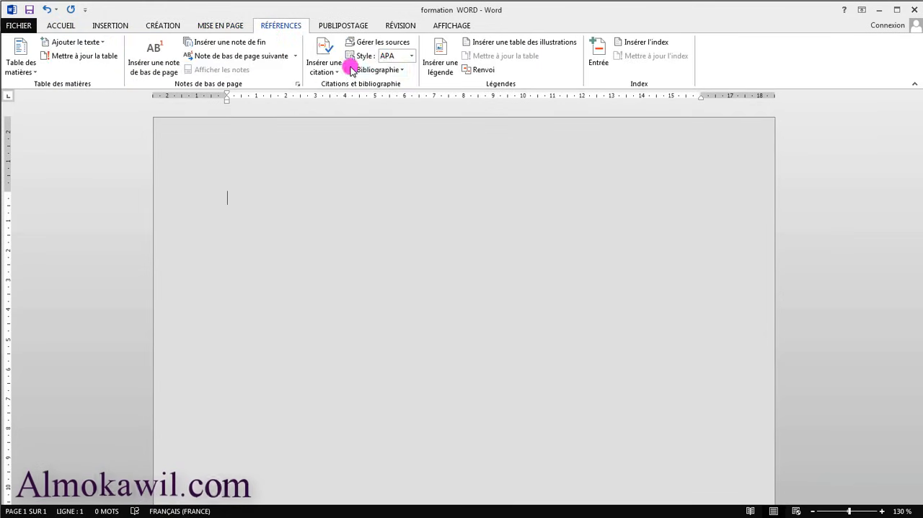
click(330, 26)
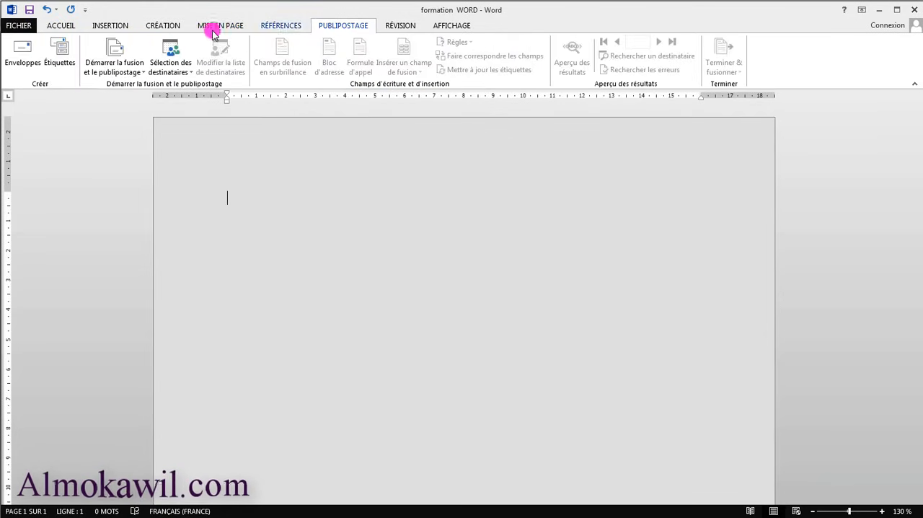
click(74, 29)
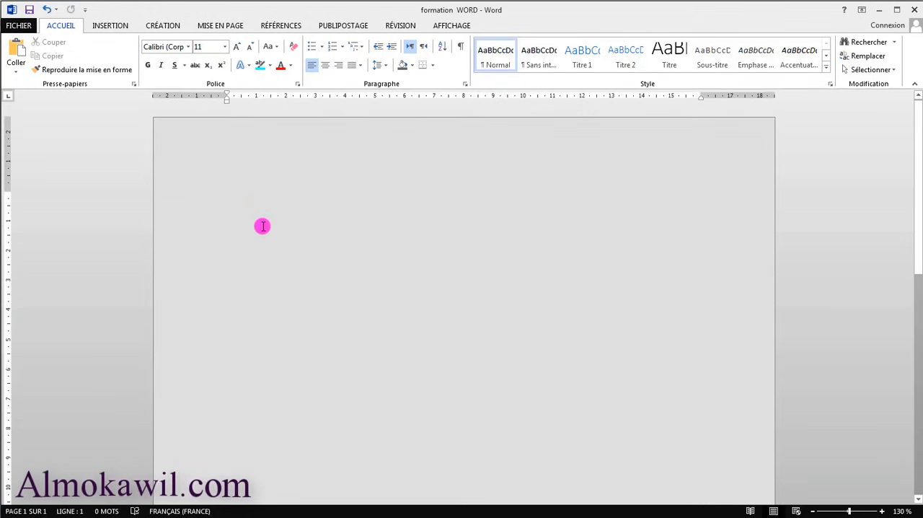
scroll(318, 332, down, 1)
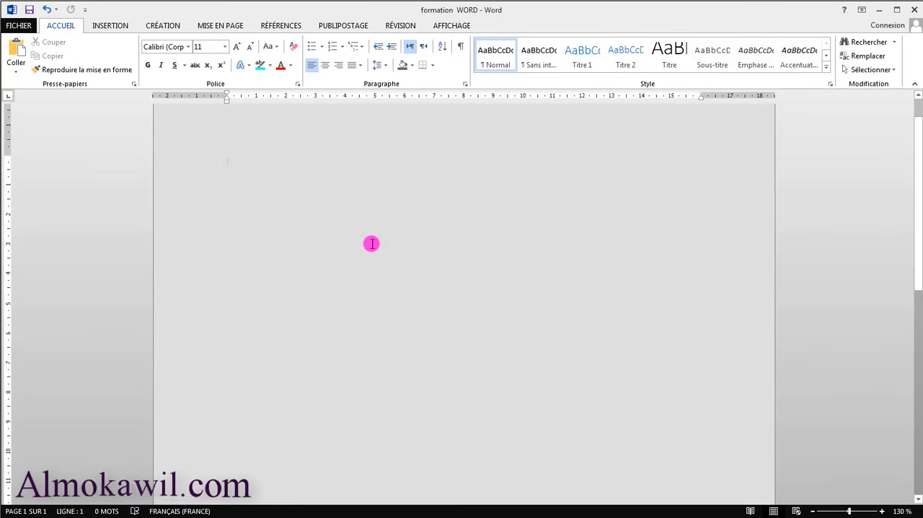
scroll(355, 251, up, 1)
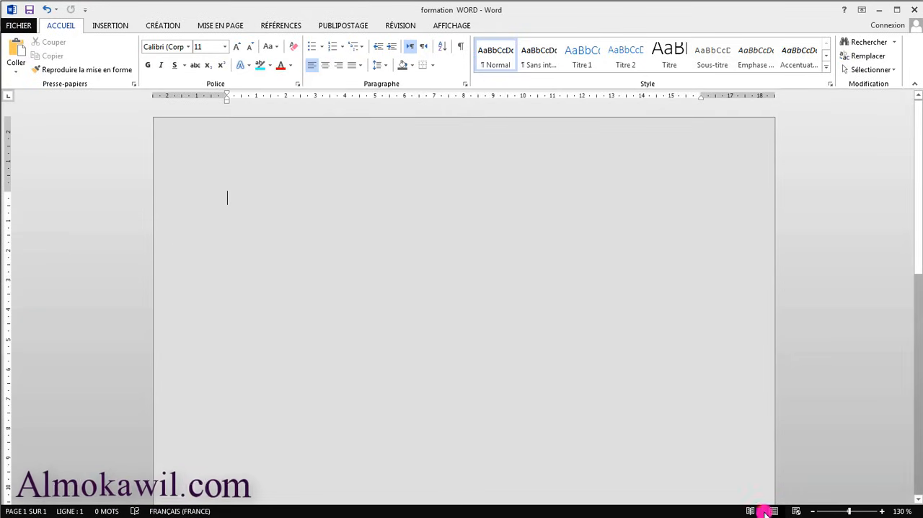
Zoom the document out to 100 % and back in to 140 %.
click(813, 511)
click(813, 512)
click(813, 512)
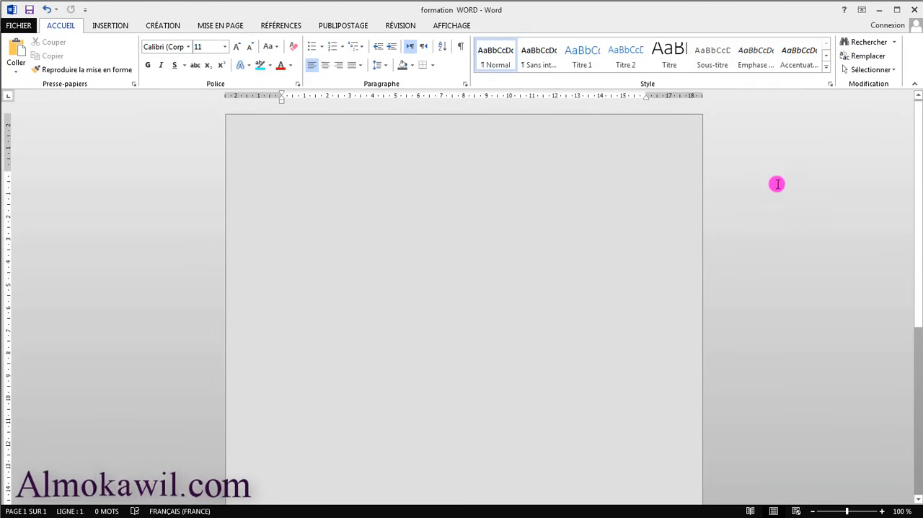
click(884, 510)
click(884, 511)
click(884, 510)
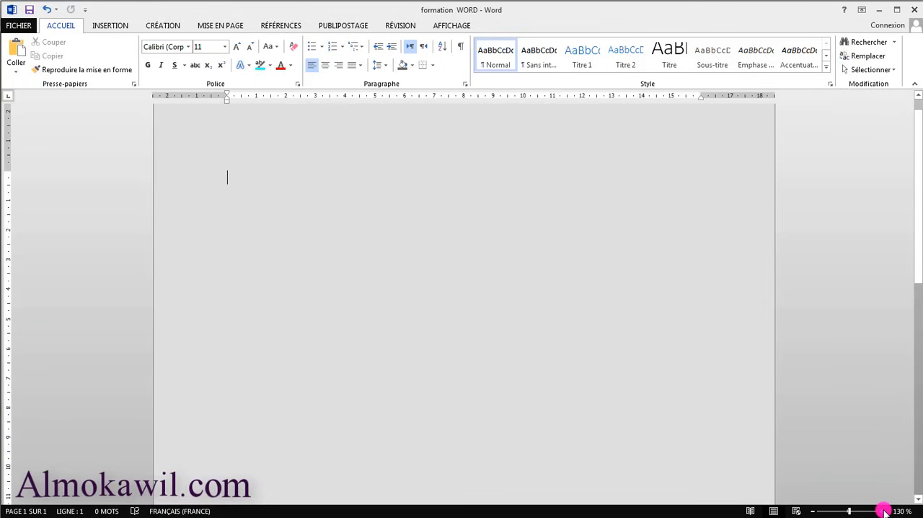
click(884, 511)
scroll(865, 339, up, 1)
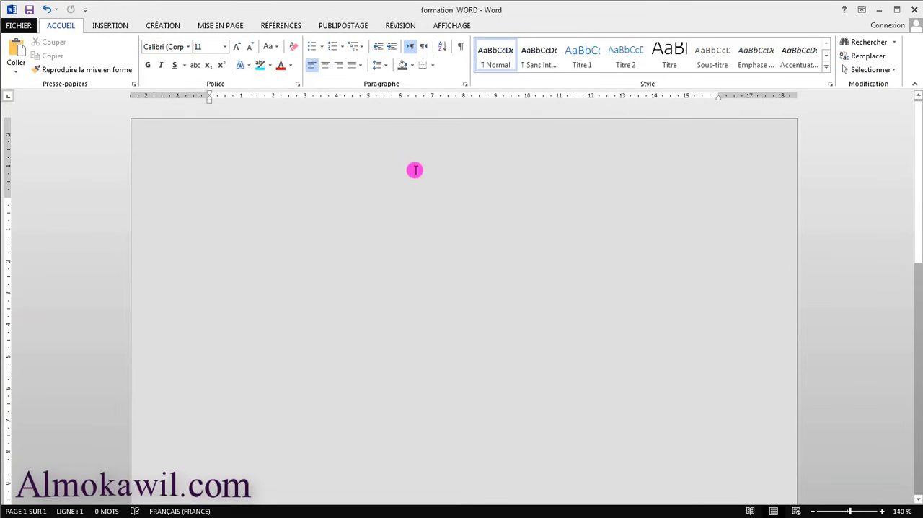
Enter the text "Formation Word" on the first line and set its font size to 72.
text(fo)
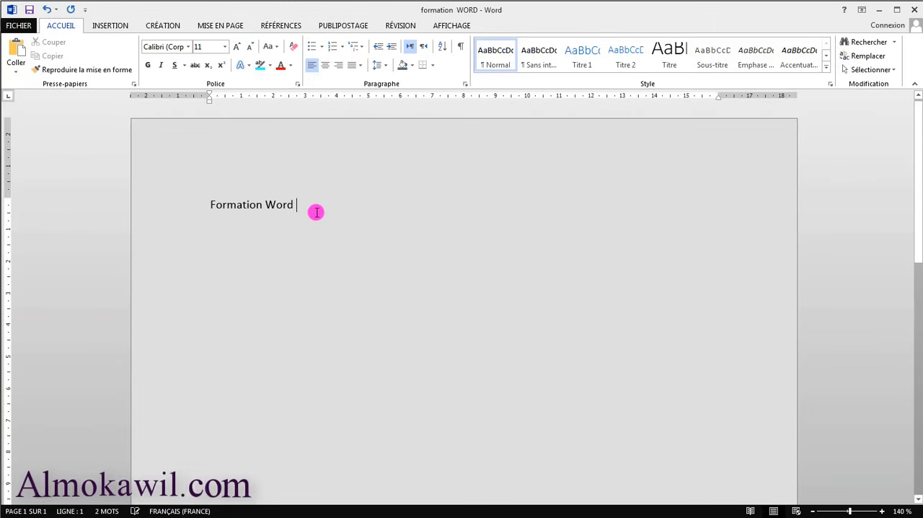
drag(303, 205, 212, 206)
click(295, 206)
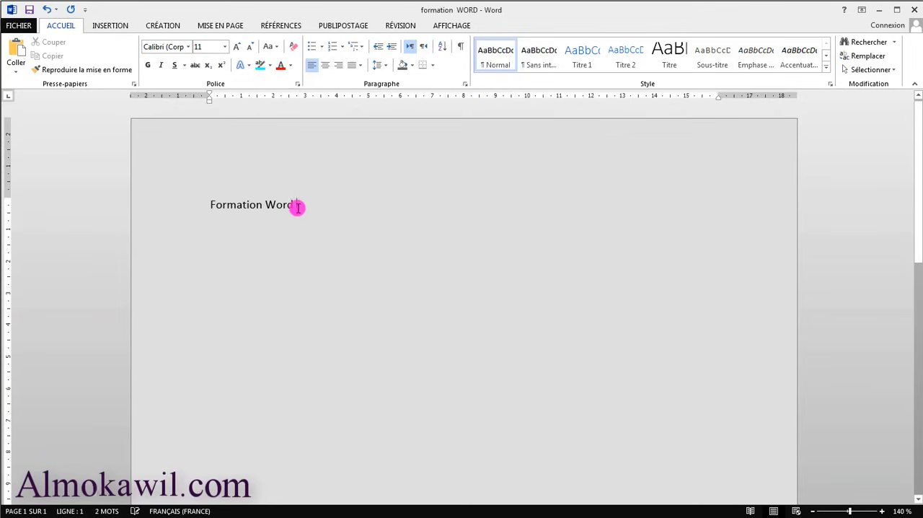
triple_click(245, 205)
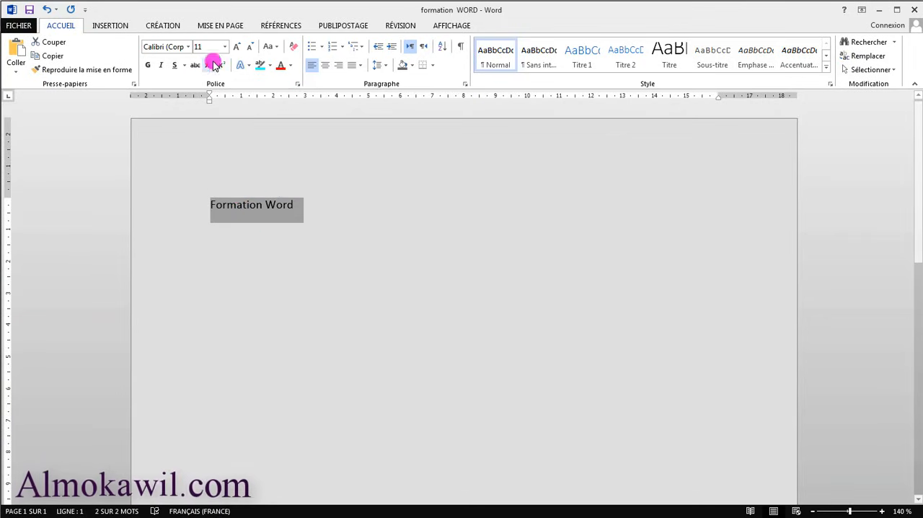
click(281, 207)
drag(295, 205, 228, 209)
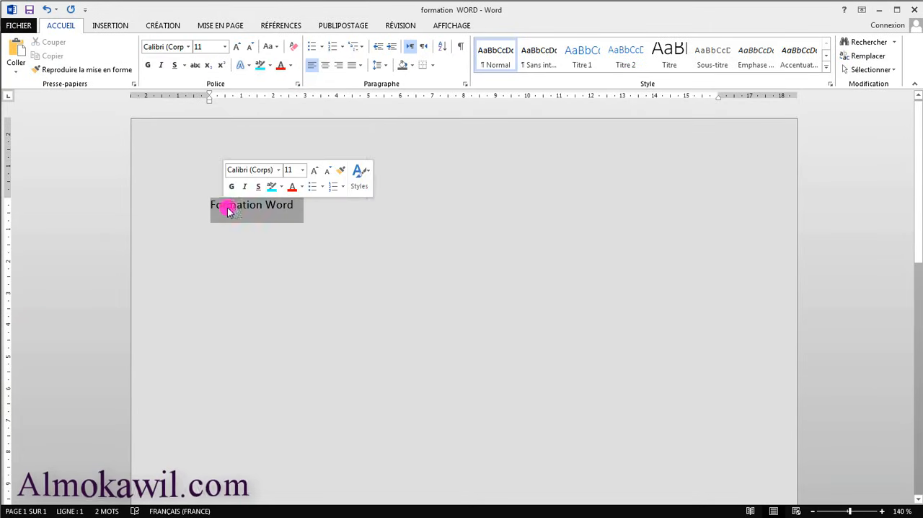
click(225, 46)
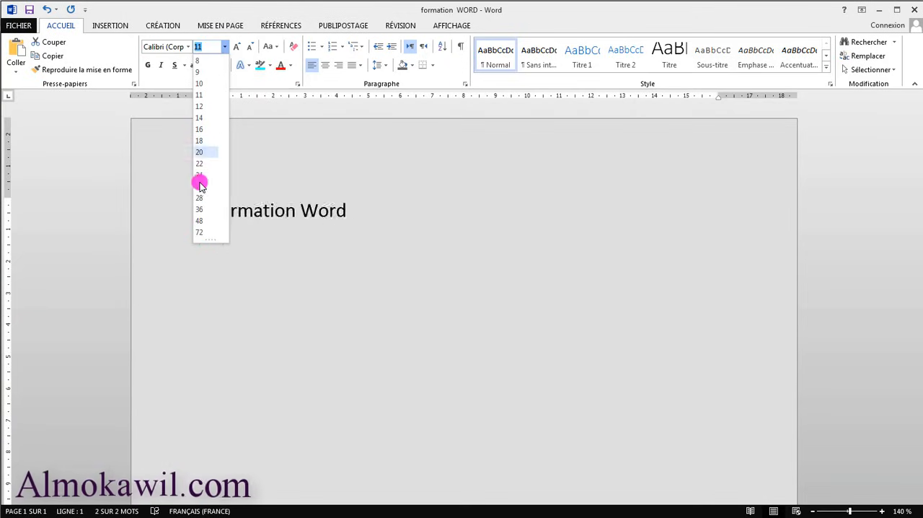
click(202, 232)
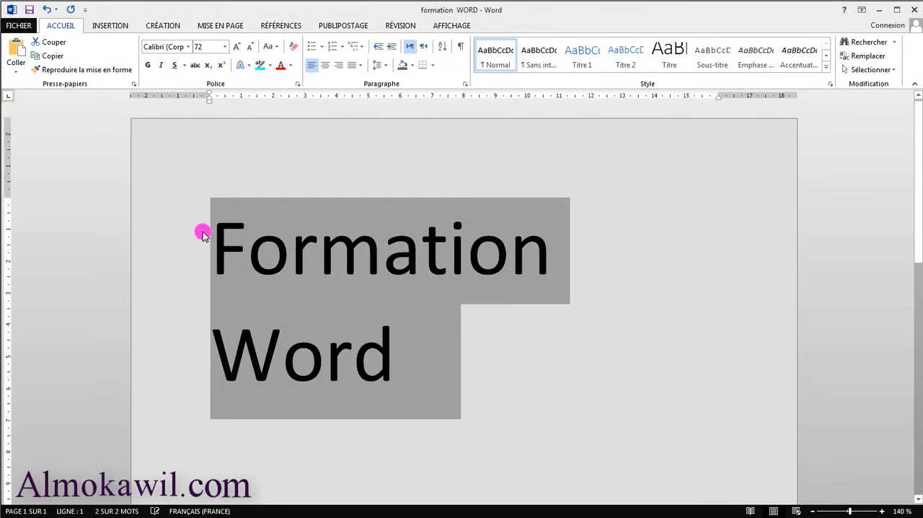
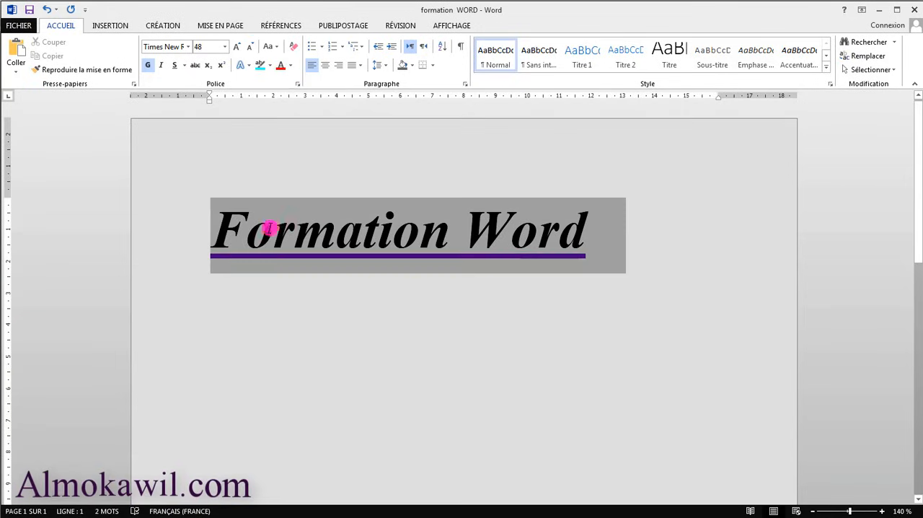
Remove the italics and underline from the title "Formation Word", leaving it formatted in bold only.
click(158, 66)
click(159, 65)
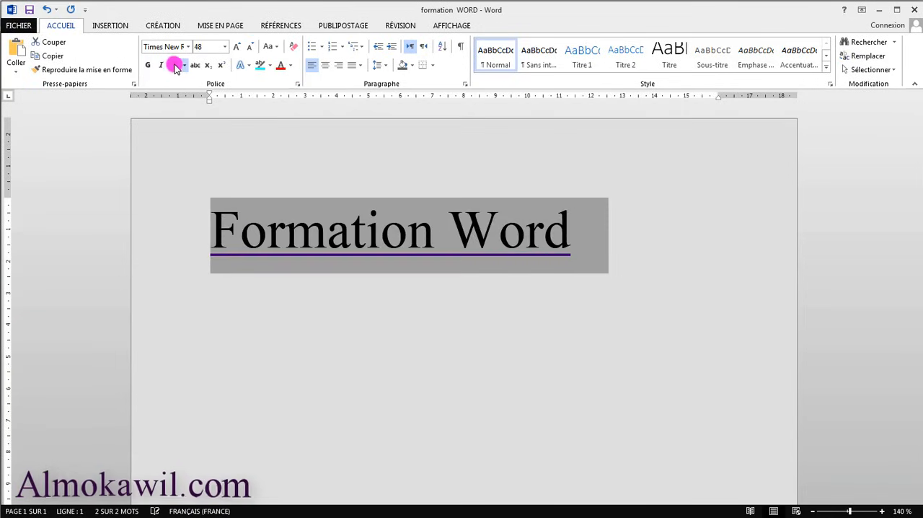
click(174, 65)
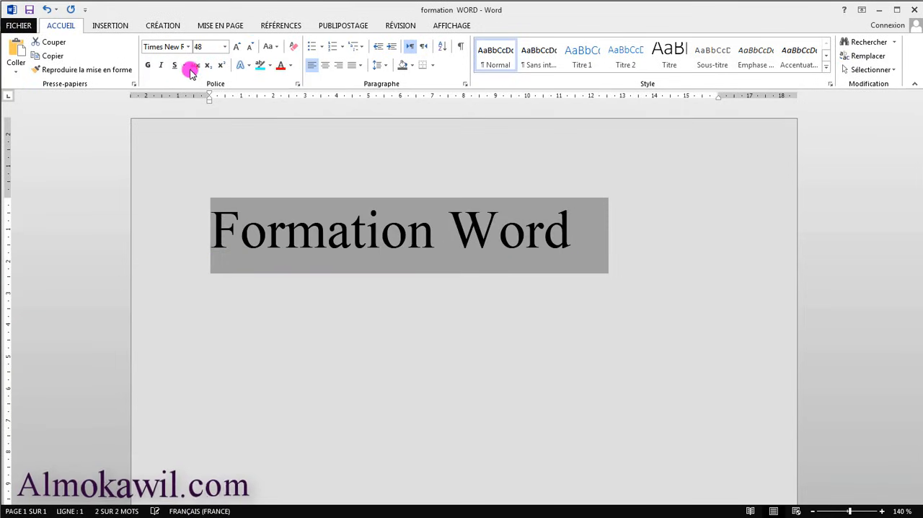
click(148, 65)
click(341, 253)
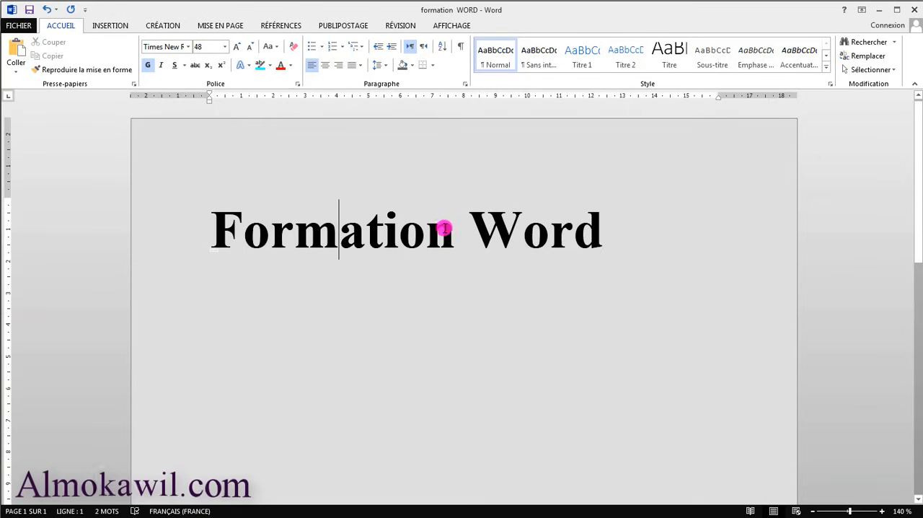
triple_click(268, 216)
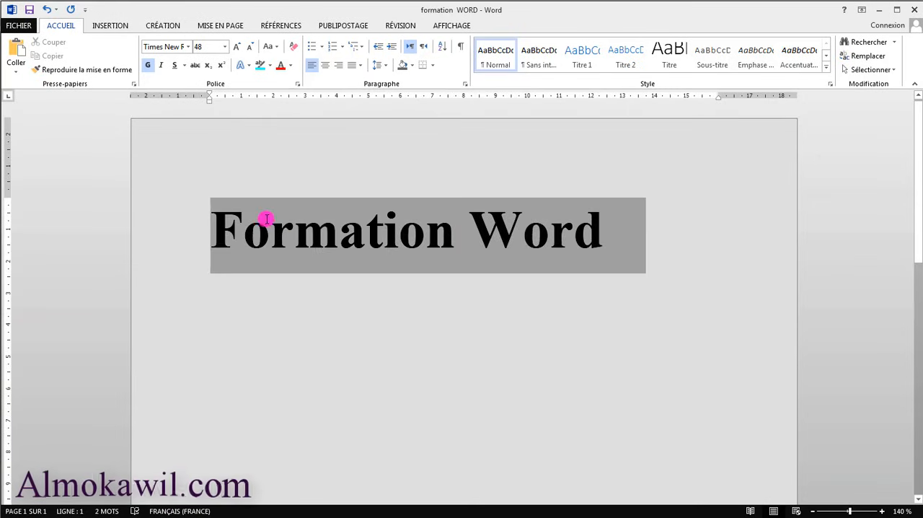
click(247, 67)
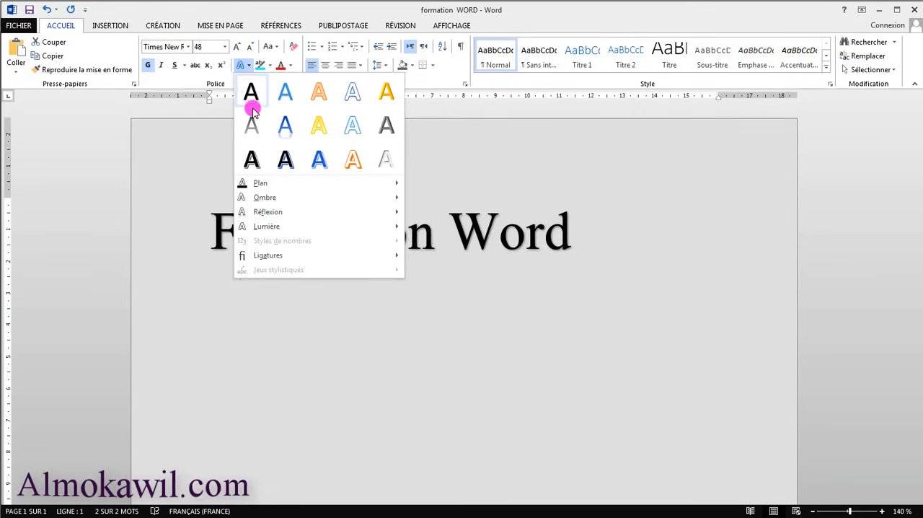
click(546, 189)
Insert two blank lines above the title "Formation Word".
click(219, 224)
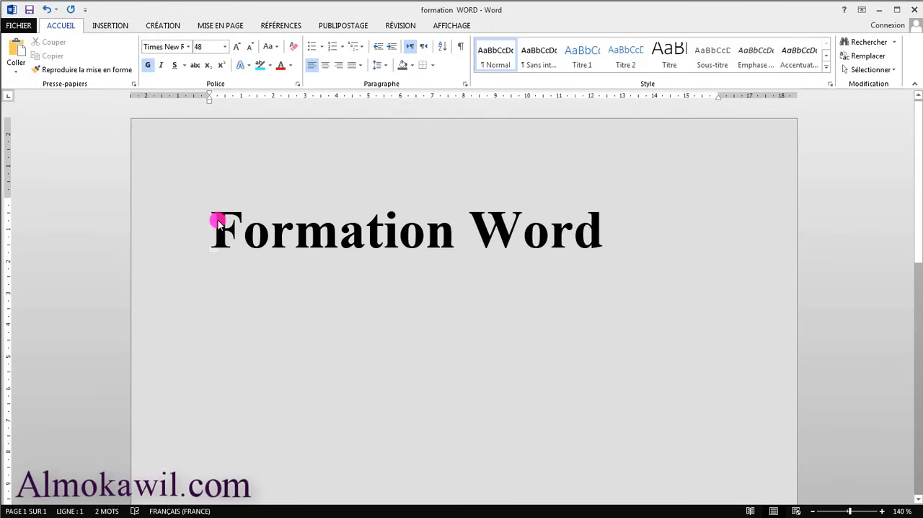
key(Return)
key(Return)
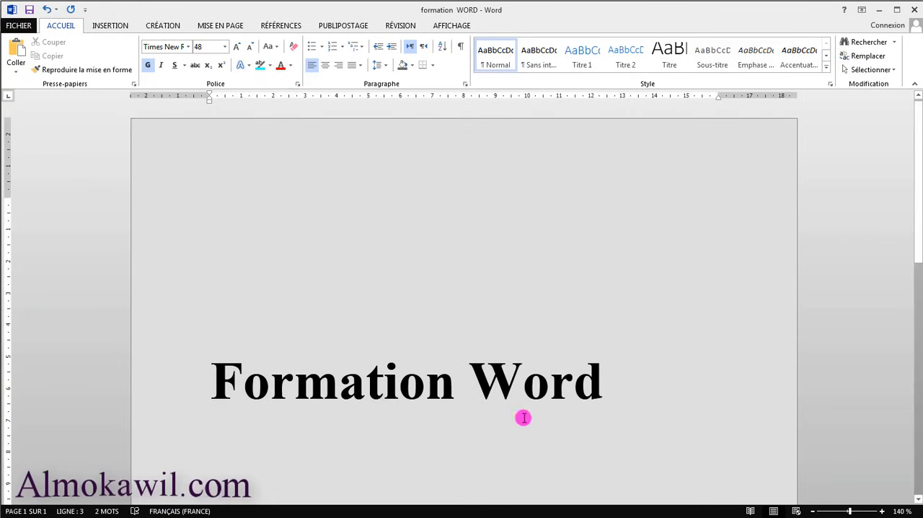
Preview the shadow (Ombre) and reflection (Réflexion) text effects on the title without applying any.
drag(608, 381, 264, 375)
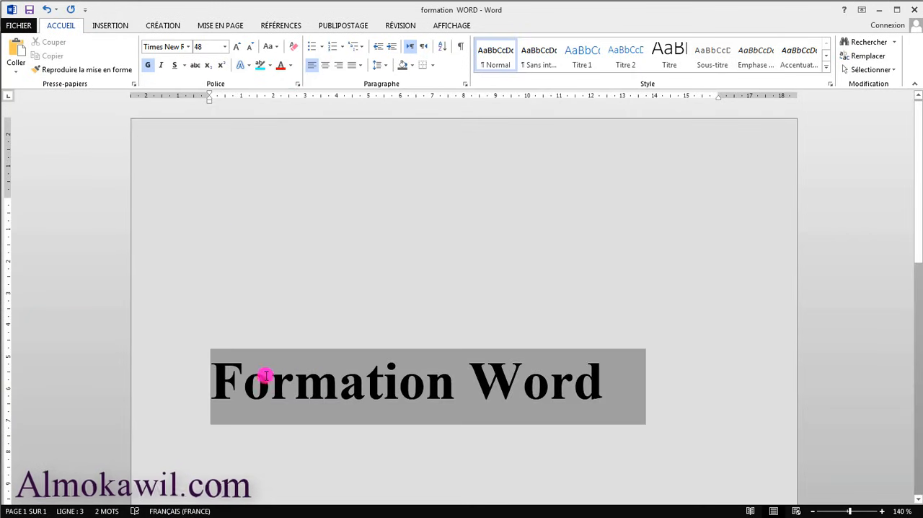
click(247, 66)
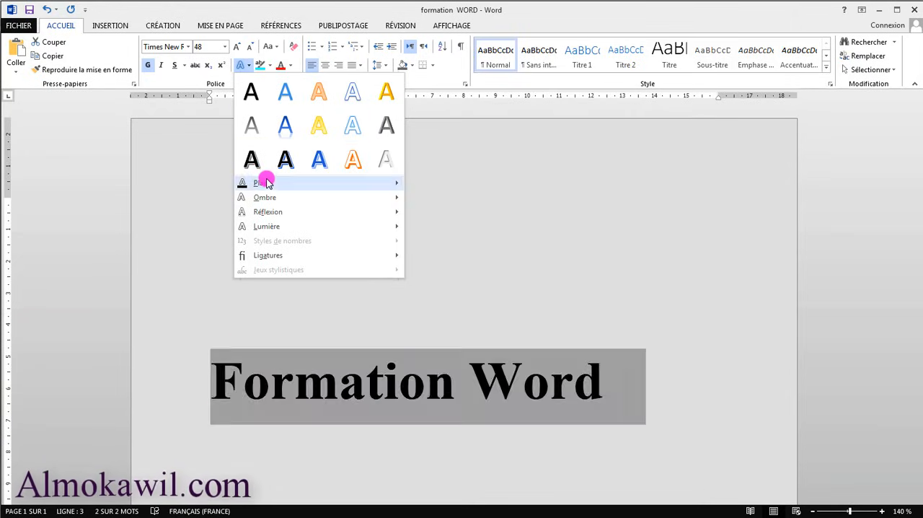
mouse_move(268, 184)
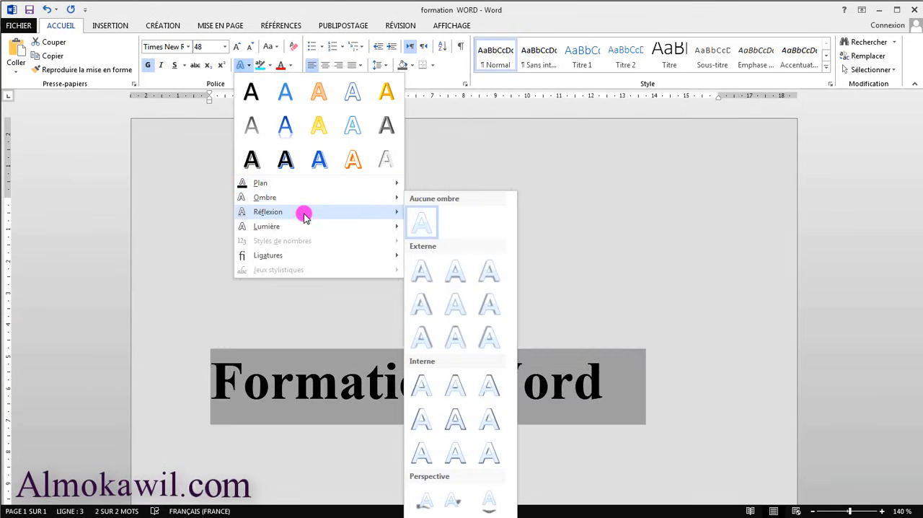
mouse_move(313, 212)
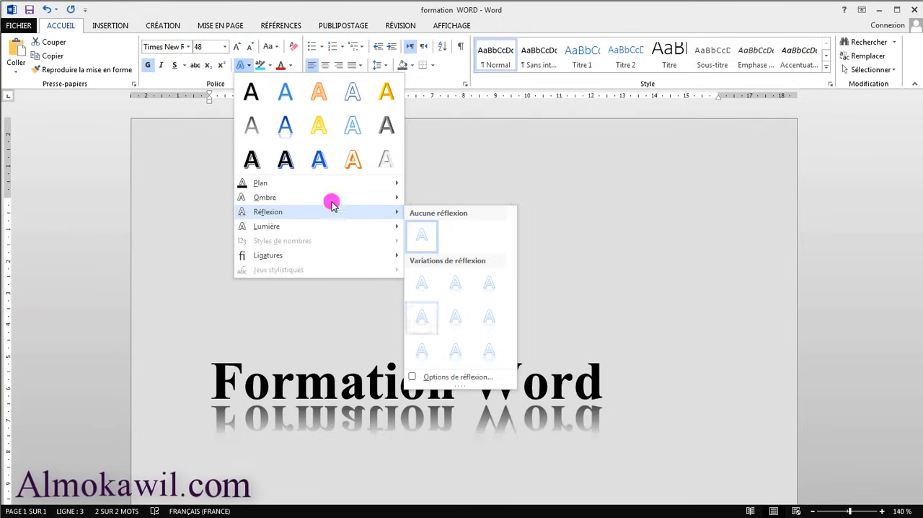
click(247, 67)
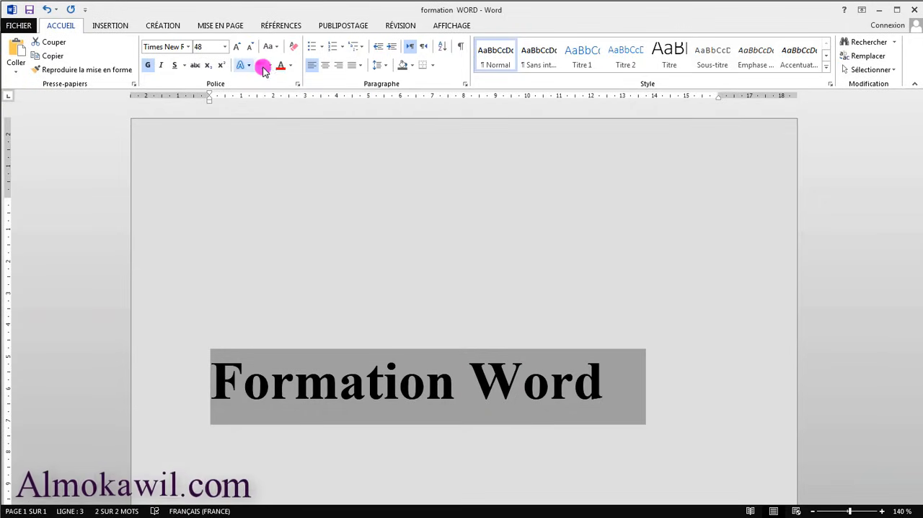
Highlight the title "Formation Word" in bright green and clear that highlight again.
click(269, 65)
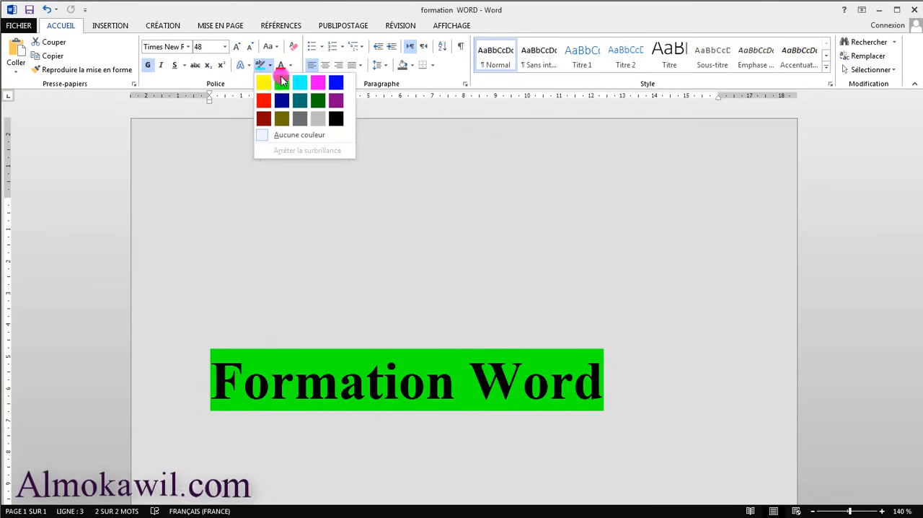
click(282, 84)
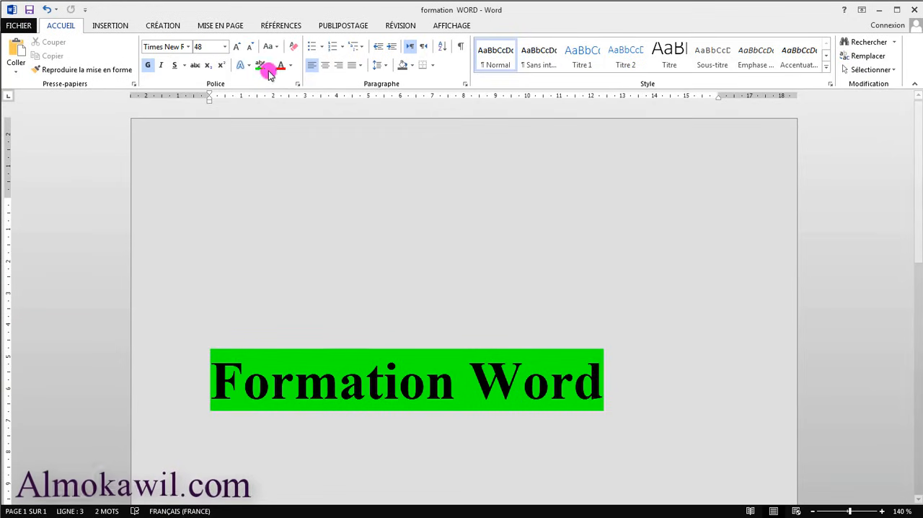
drag(589, 385, 279, 382)
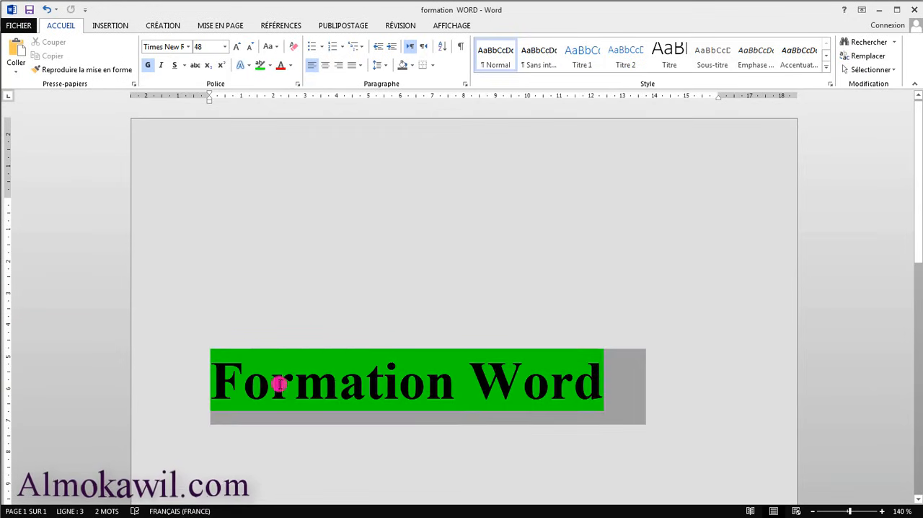
click(260, 65)
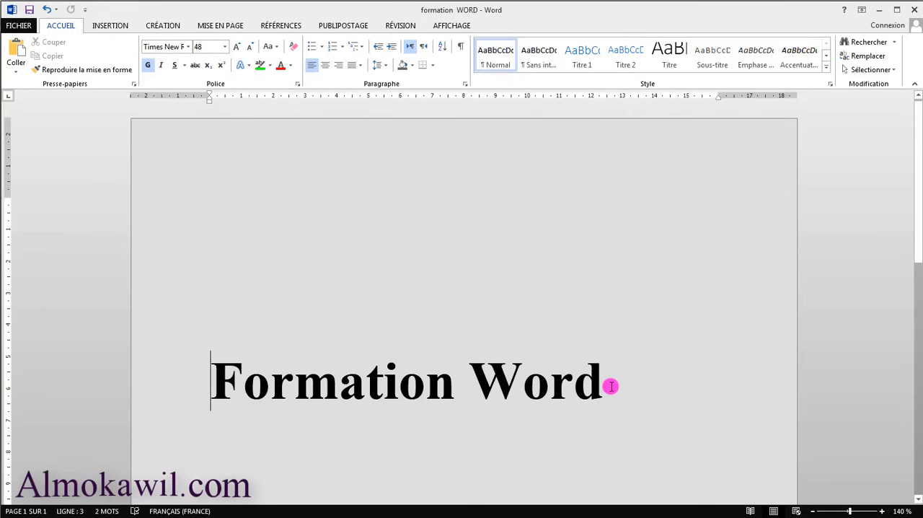
Highlight the title "Formation Word" in yellow.
drag(610, 383, 257, 404)
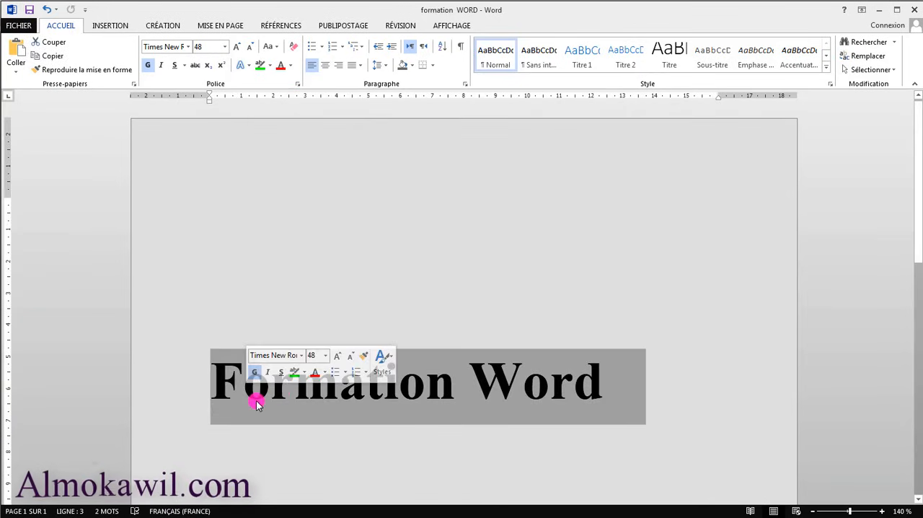
click(270, 65)
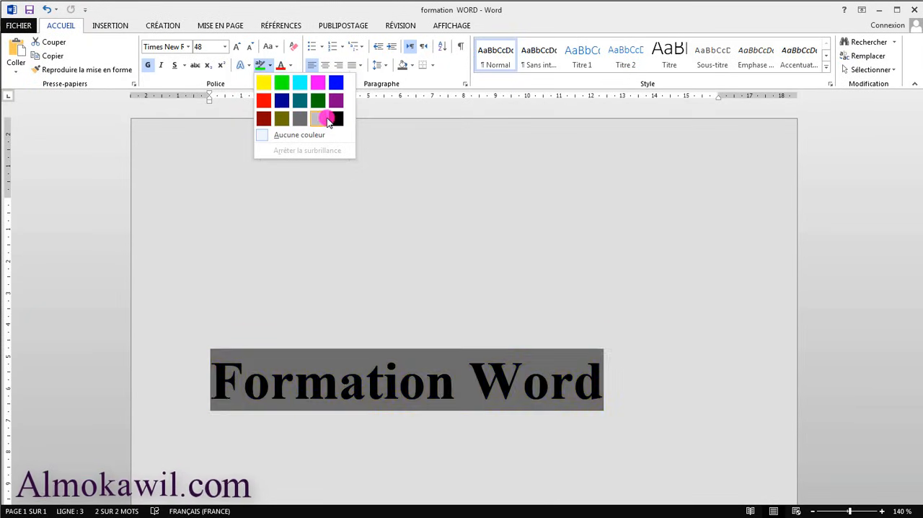
click(264, 82)
click(465, 374)
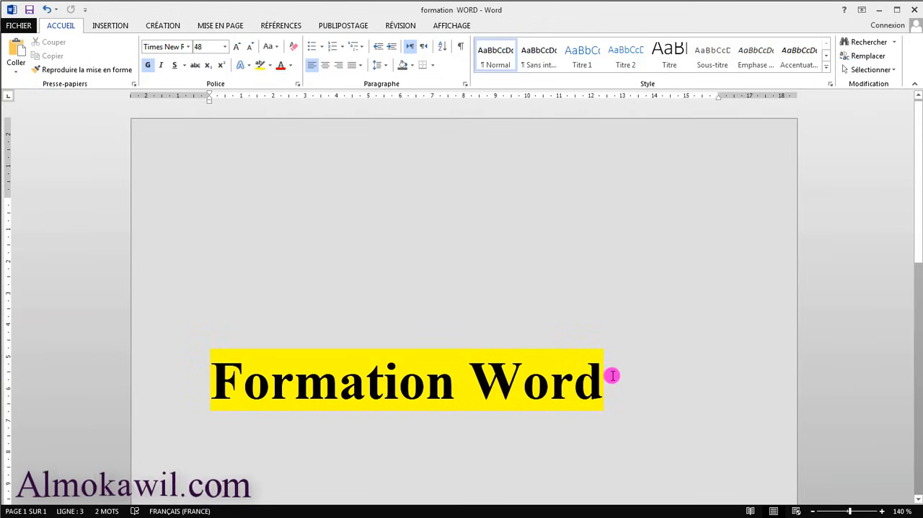
Remove the title's yellow highlight with the Aucune couleur option and deselect the text.
drag(612, 375, 252, 367)
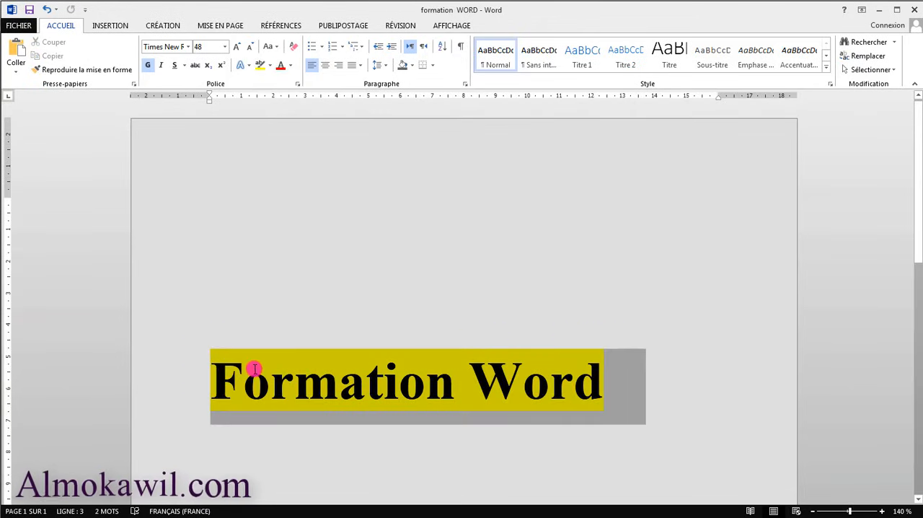
click(271, 67)
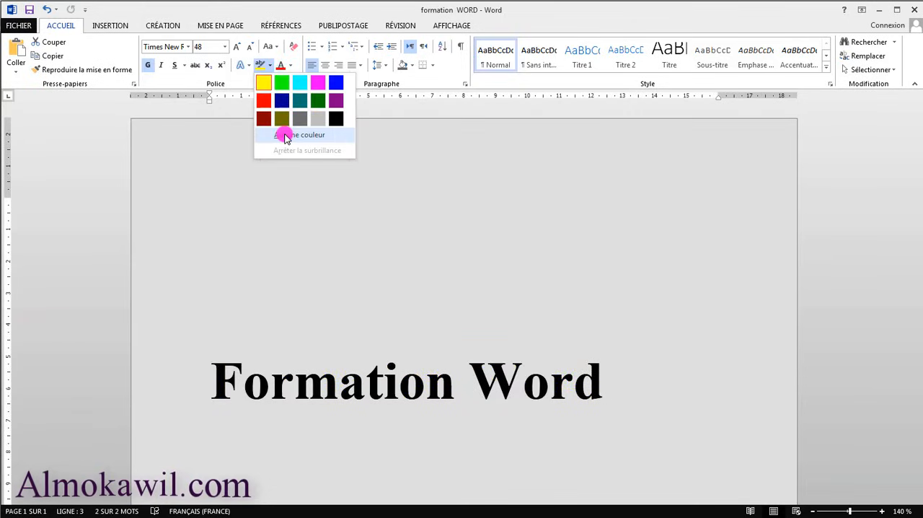
click(286, 135)
key(Left)
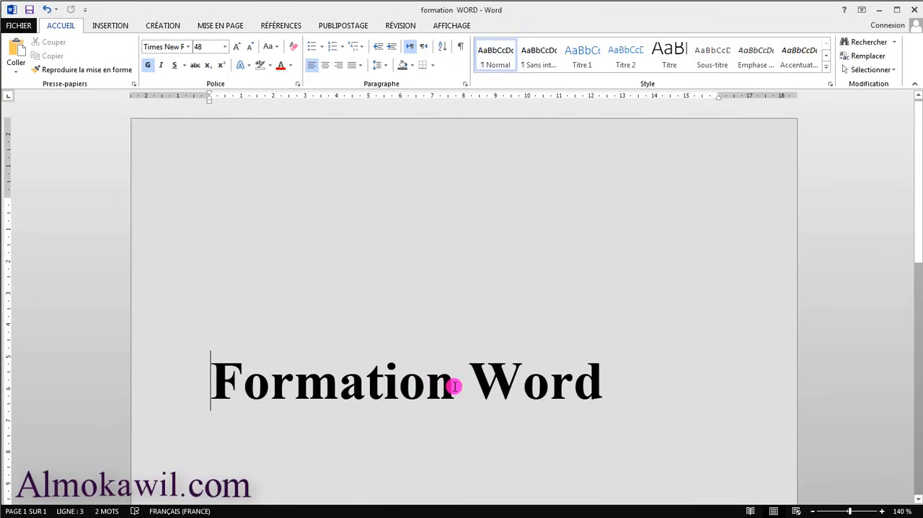
Select only the word "Formation" and pick a pale pink from the standard palette of additional font colours.
drag(445, 387, 296, 376)
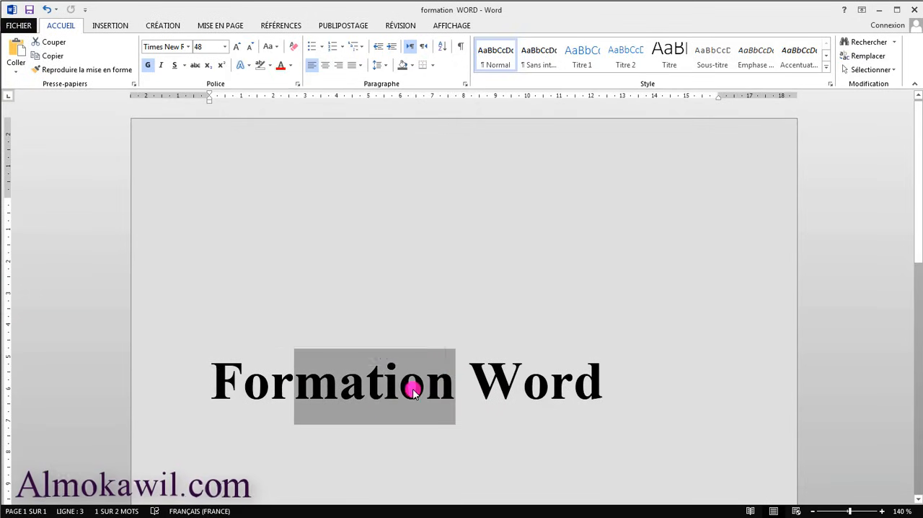
drag(449, 383, 222, 373)
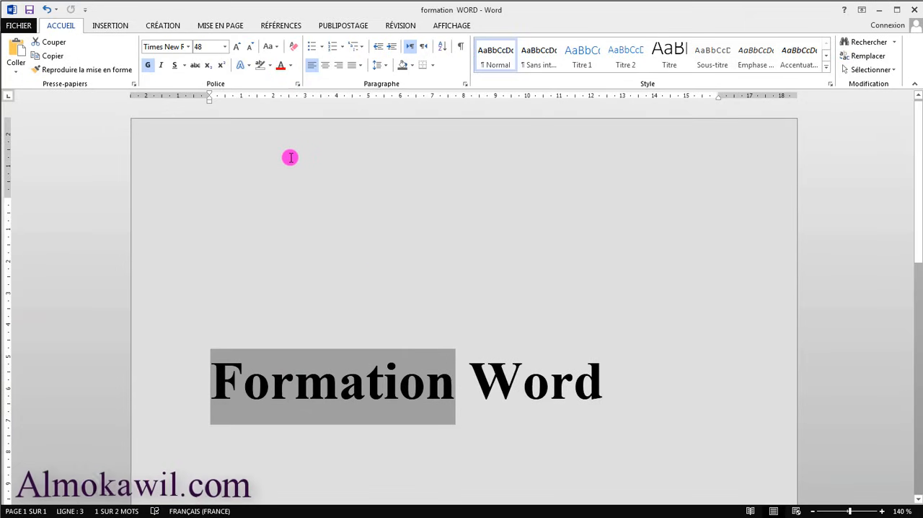
click(292, 65)
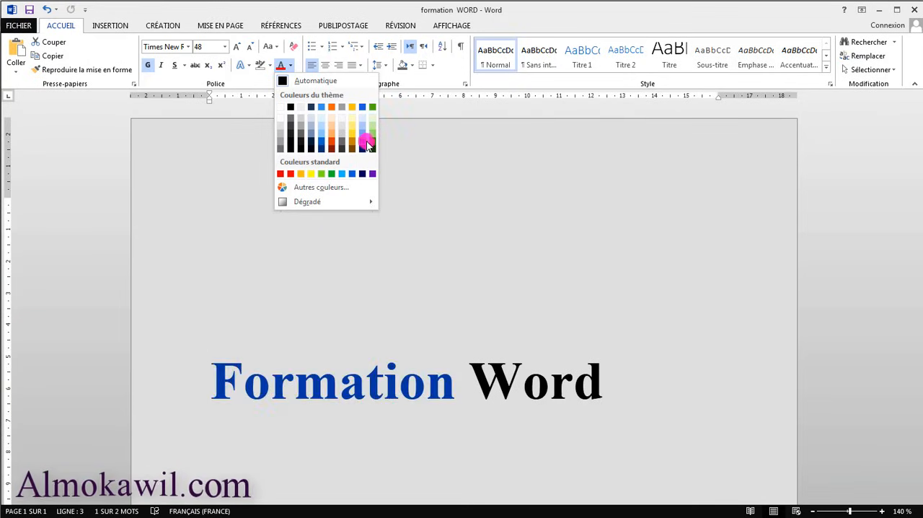
click(334, 189)
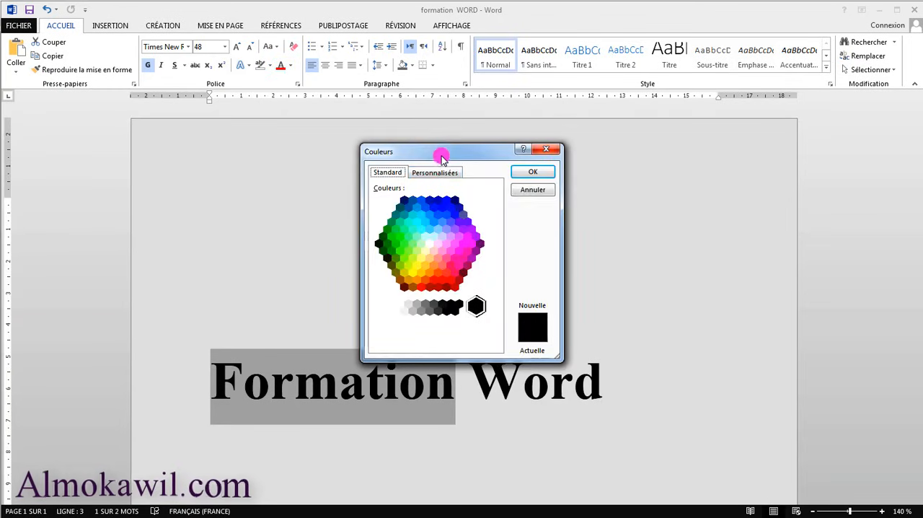
drag(442, 157, 555, 155)
click(538, 234)
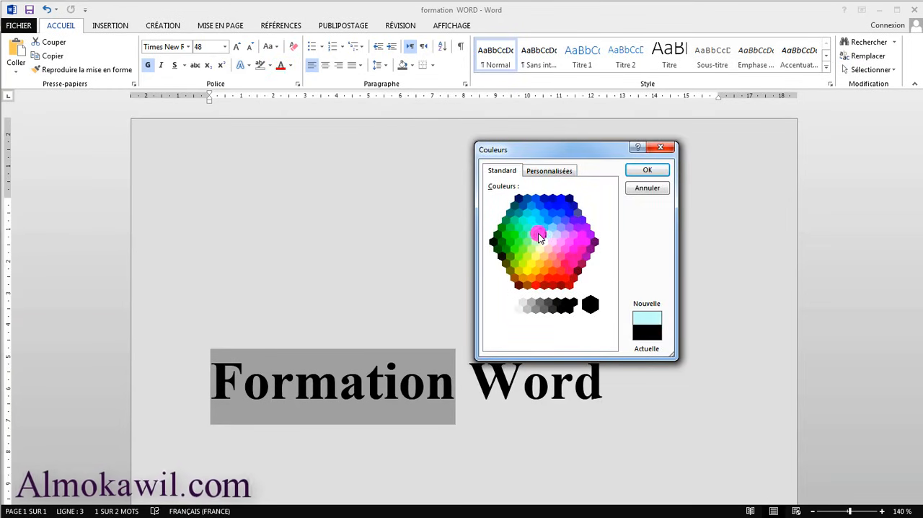
click(519, 231)
click(550, 248)
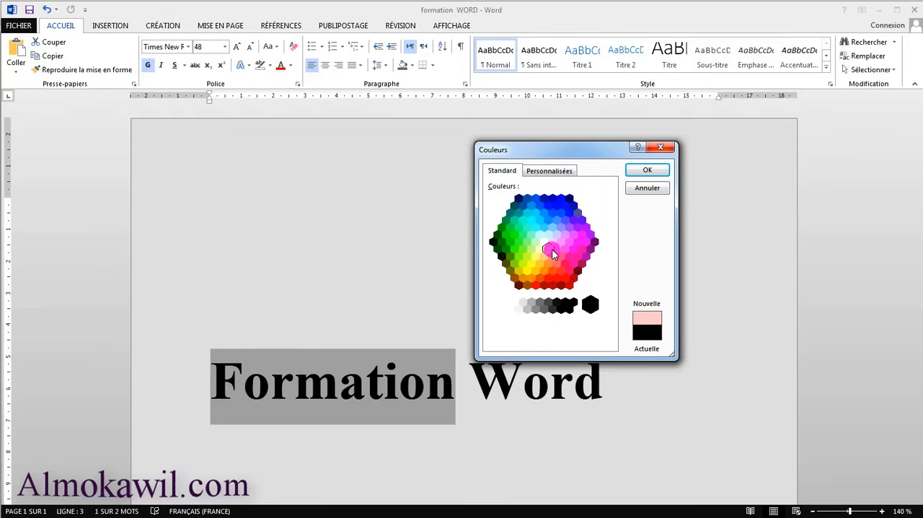
Mix a custom purple font colour with RGB values 184, 132, 216 for the word "Formation".
click(541, 171)
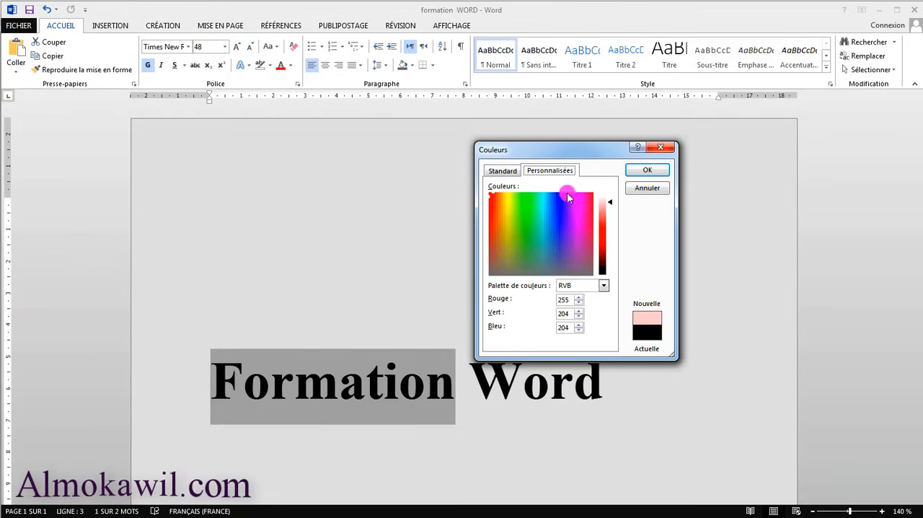
drag(519, 208, 519, 231)
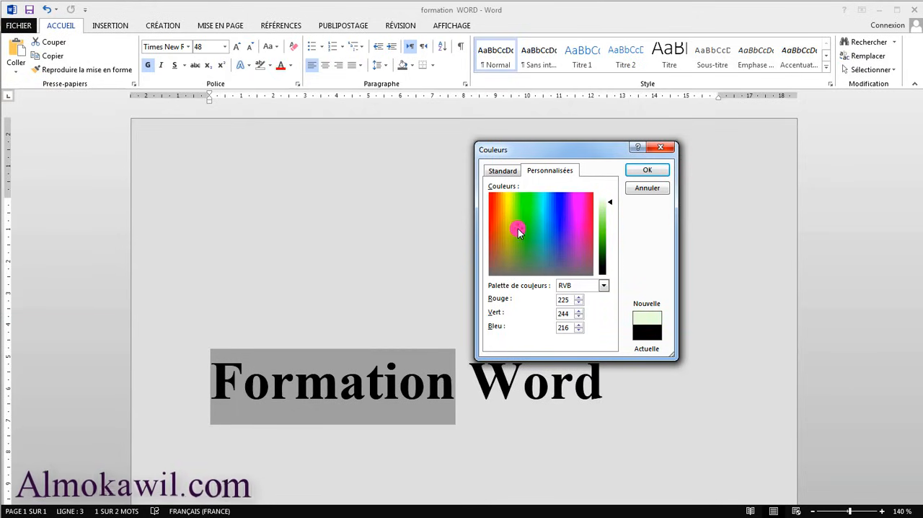
click(567, 232)
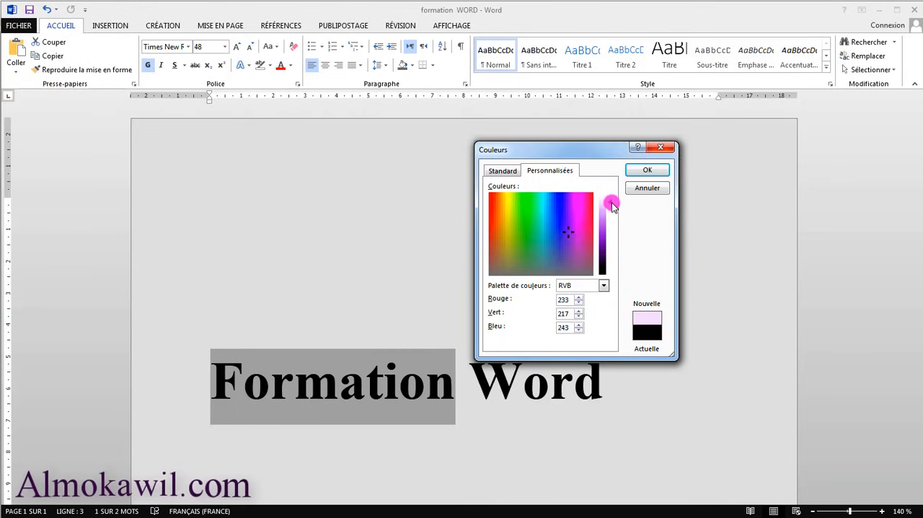
mouse_move(609, 202)
mouse_down()
mouse_move(610, 242)
mouse_move(606, 218)
mouse_up()
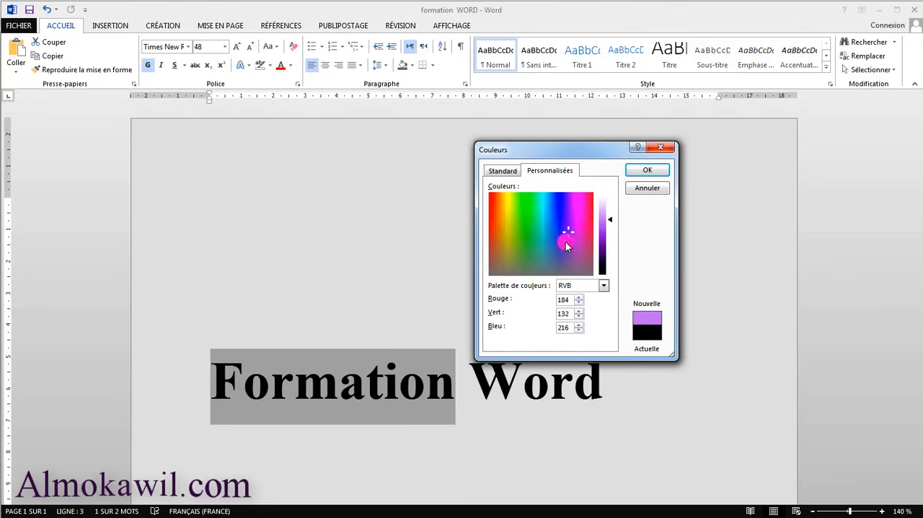
Mix a custom yellow font colour with RGB values 218, 232, 90 for the word "Formation" and cancel the colour selection.
click(508, 213)
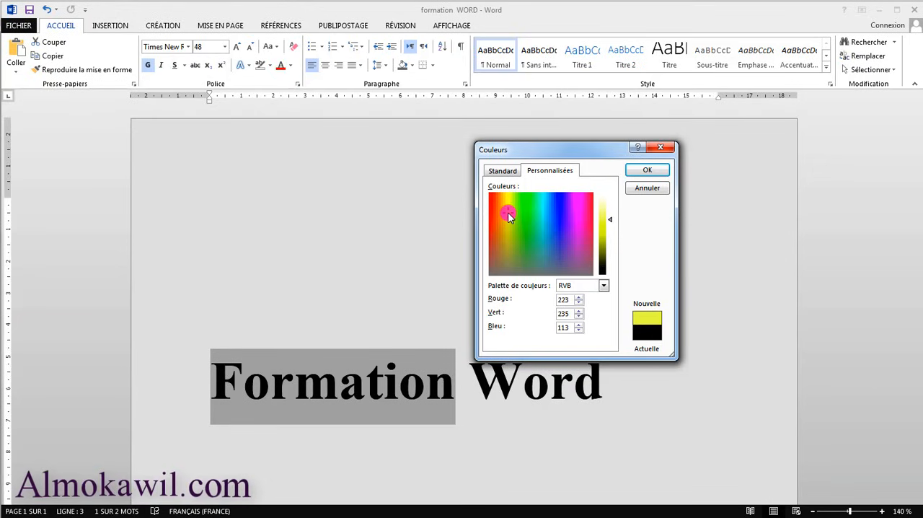
click(620, 221)
mouse_move(612, 216)
mouse_down()
mouse_move(610, 231)
mouse_move(611, 220)
mouse_up()
mouse_move(611, 220)
mouse_down()
mouse_move(610, 259)
mouse_move(604, 215)
mouse_move(603, 223)
mouse_up()
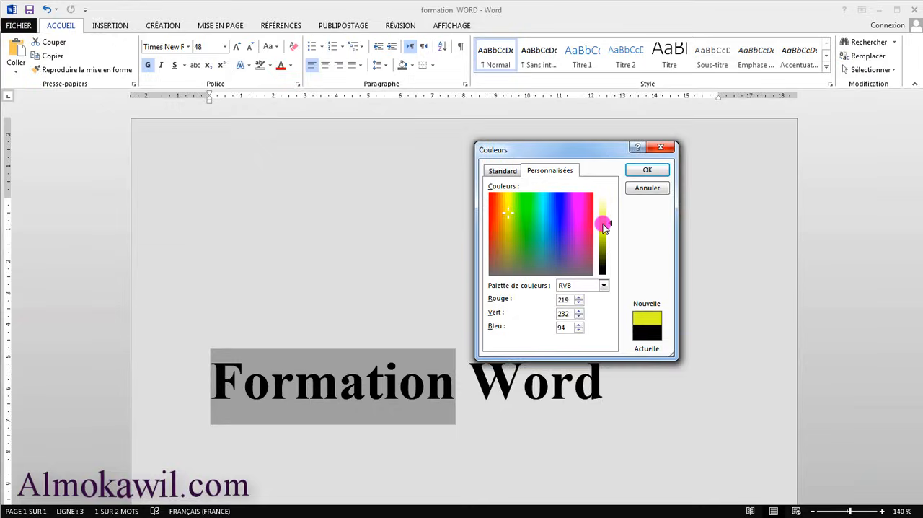
click(502, 170)
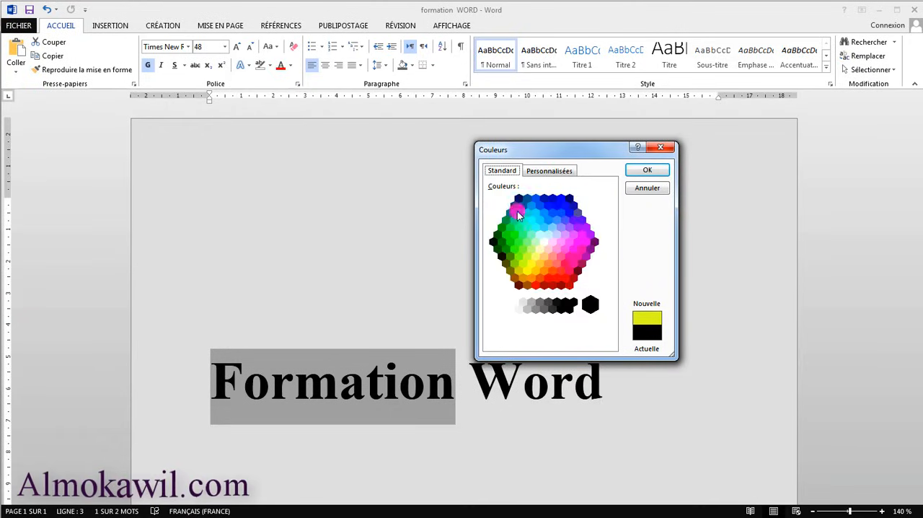
click(659, 188)
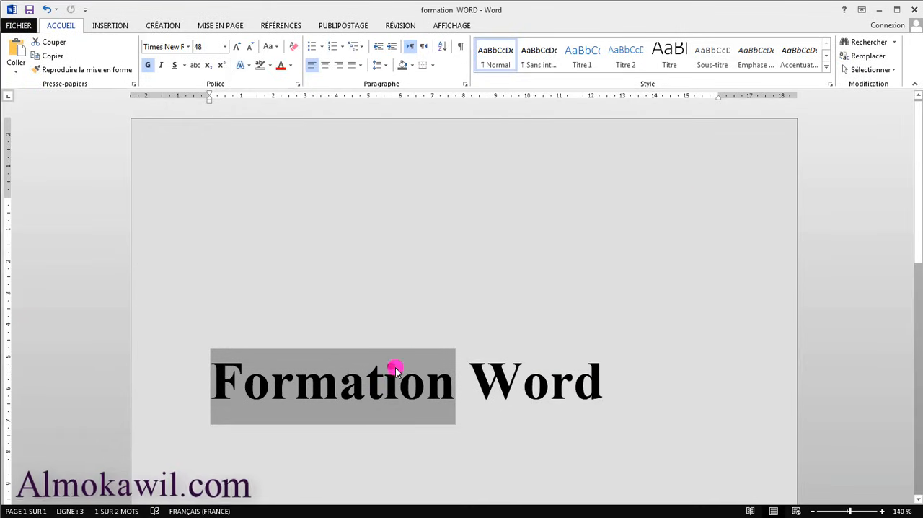
Reselect the word "Formation", look over the font colour palette without choosing a colour, and deselect the text.
click(445, 387)
drag(438, 380, 211, 379)
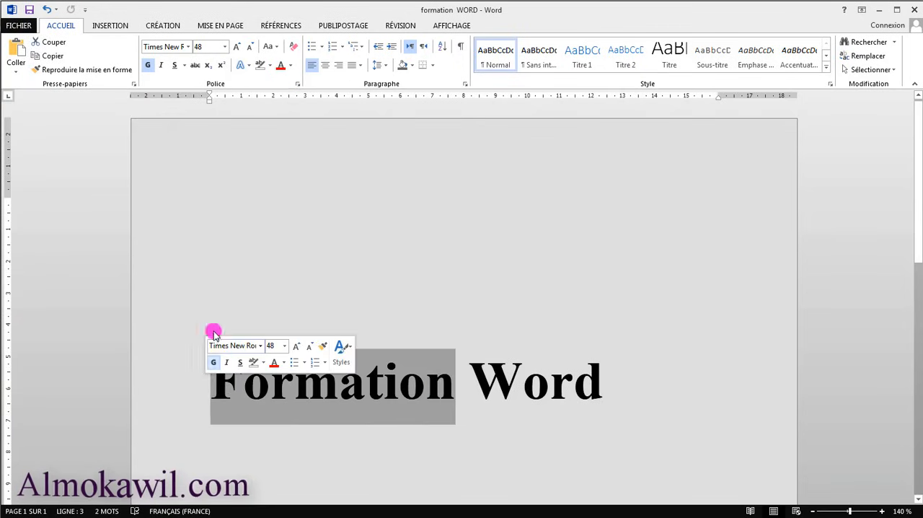
click(291, 67)
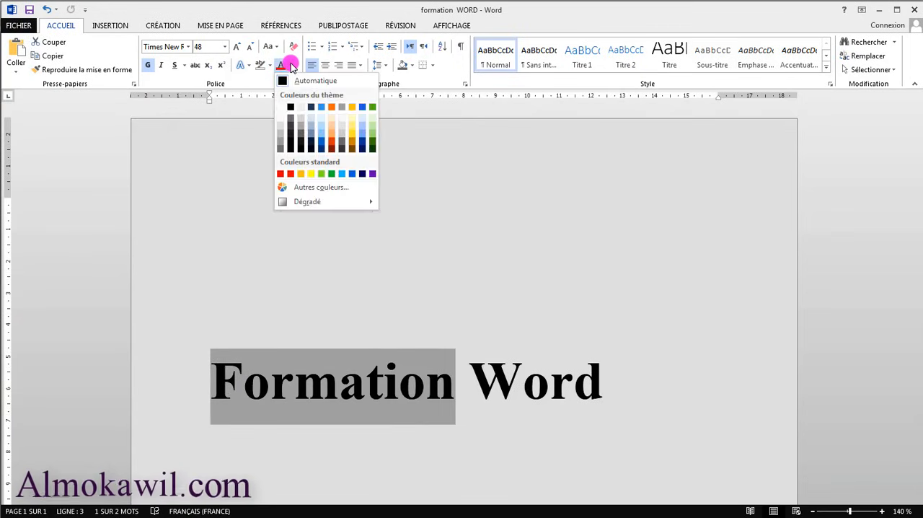
click(291, 68)
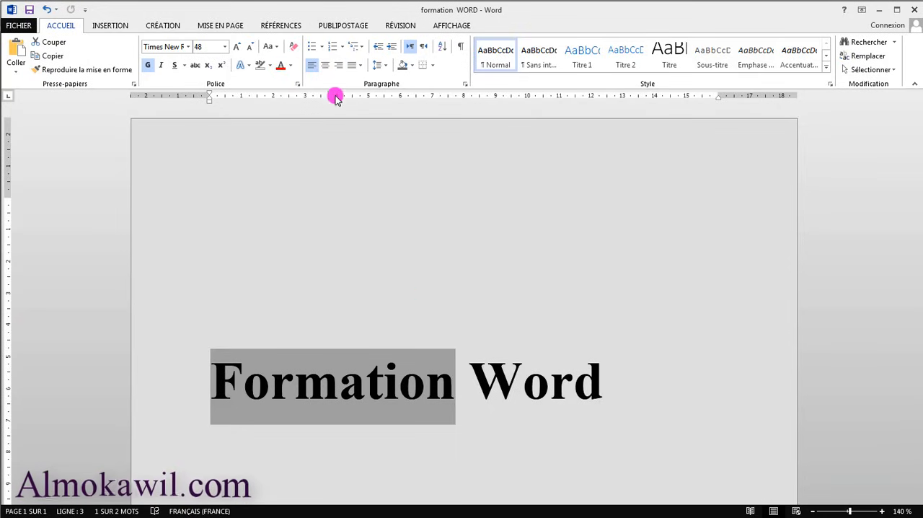
click(449, 325)
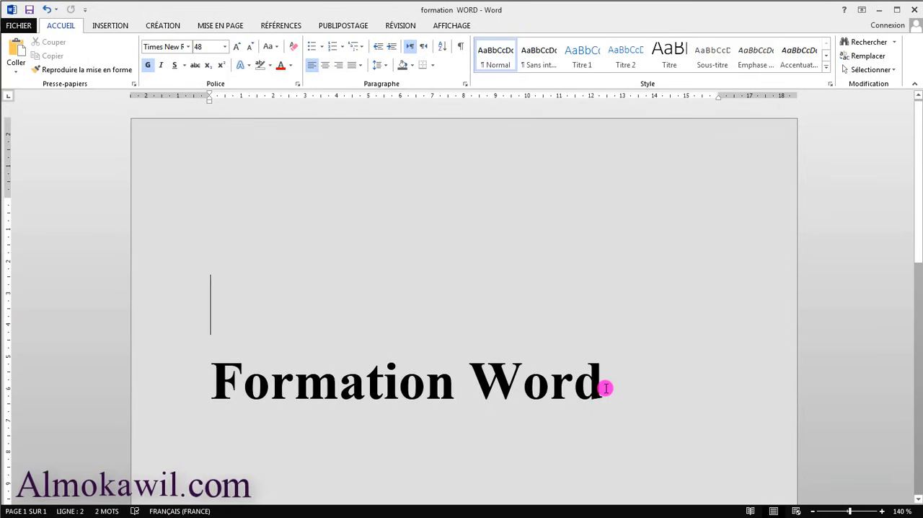
Copy the whole title "Formation Word" and undo the last two edits to remove one empty line above it.
drag(588, 390, 270, 385)
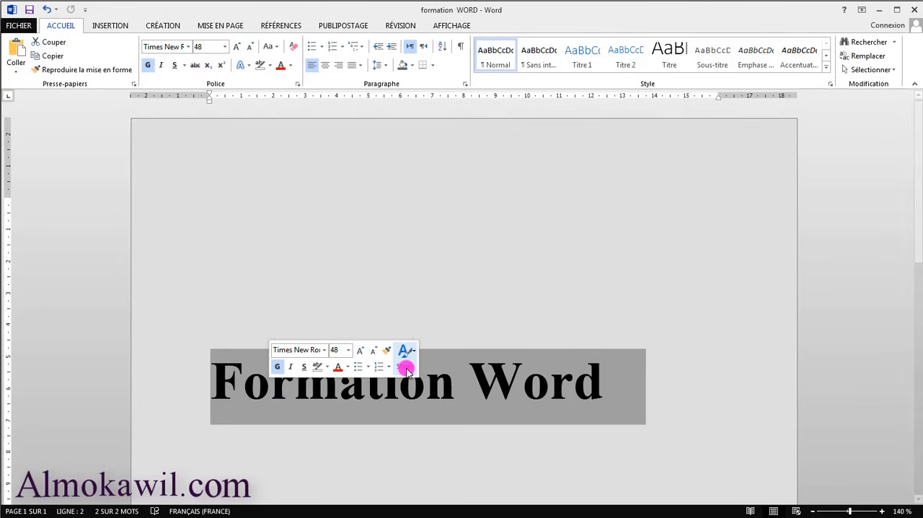
key(ctrl+c)
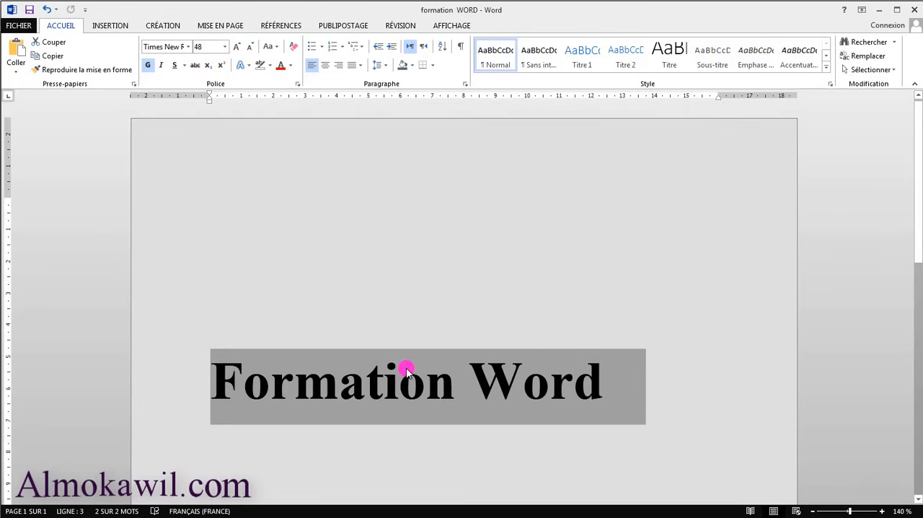
click(212, 367)
key(ctrl+z)
key(ctrl+z)
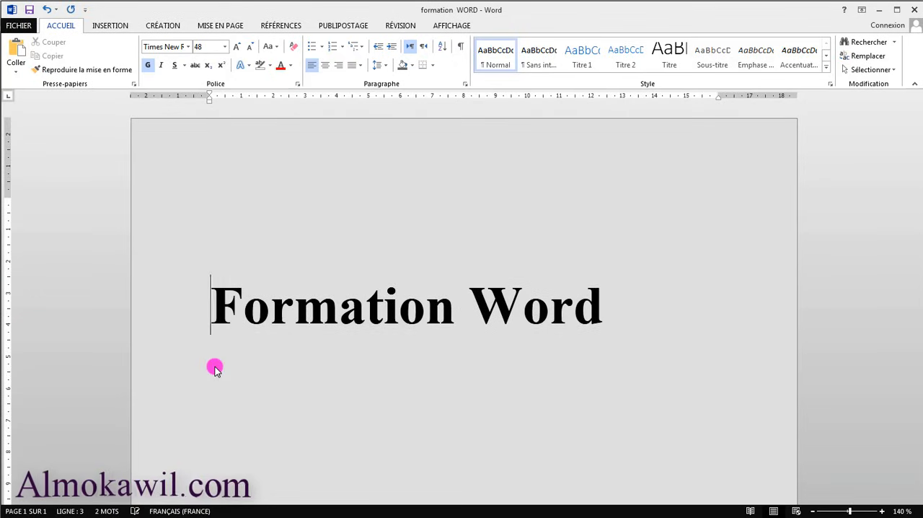
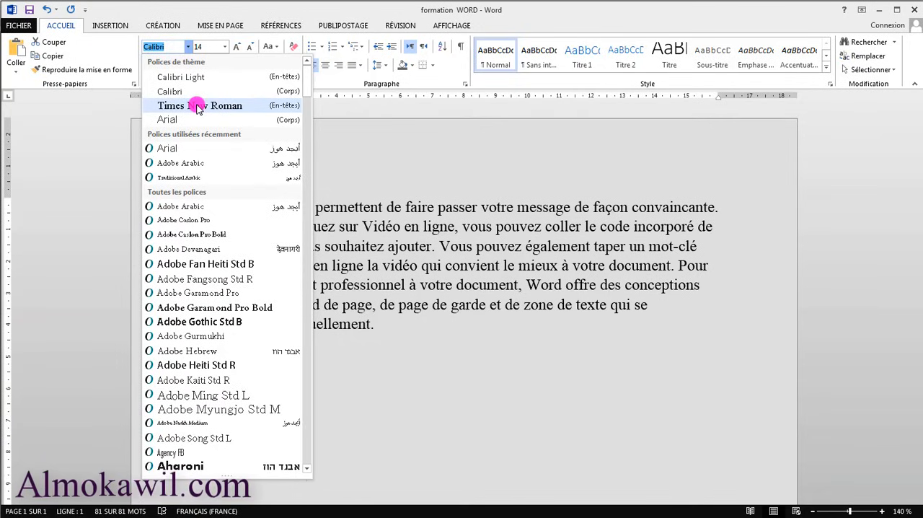
Set the paragraph's font to Times New Roman and deselect the text.
click(196, 105)
click(398, 305)
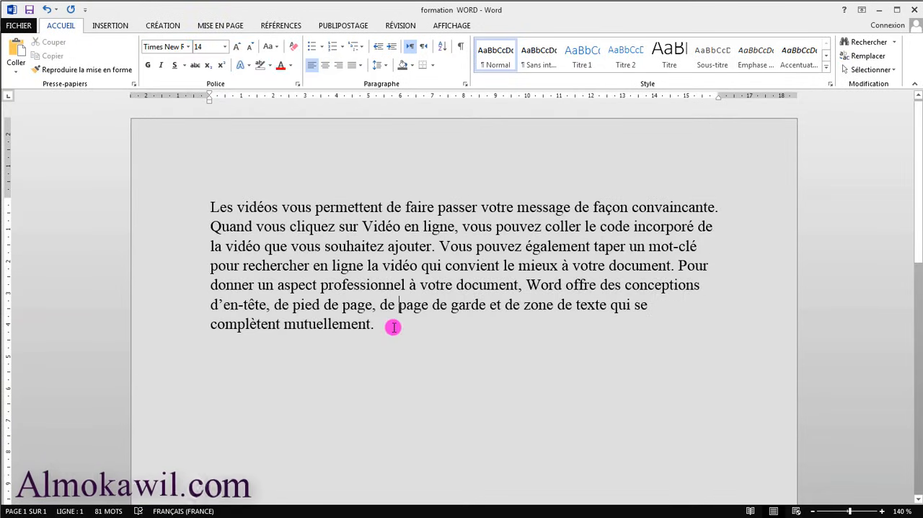
Try centred and right alignment on the whole paragraph, and finish by justifying it.
drag(374, 324, 200, 204)
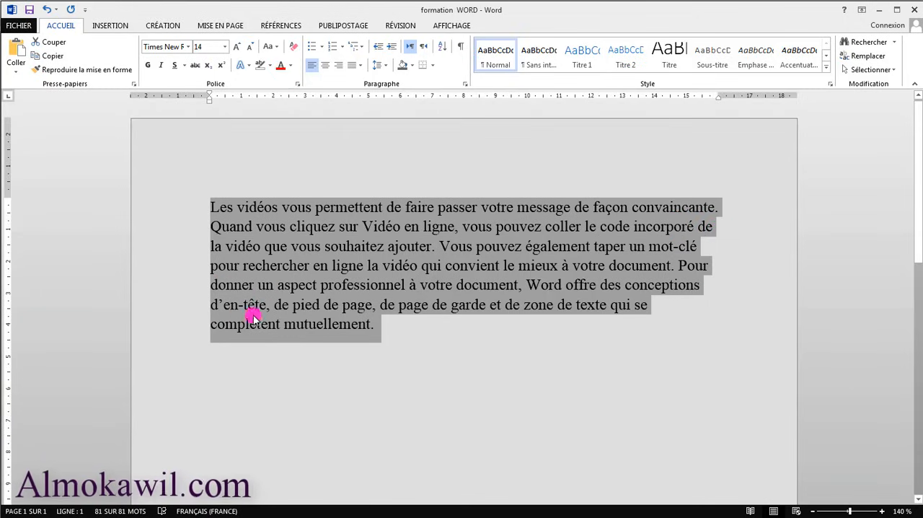
click(318, 65)
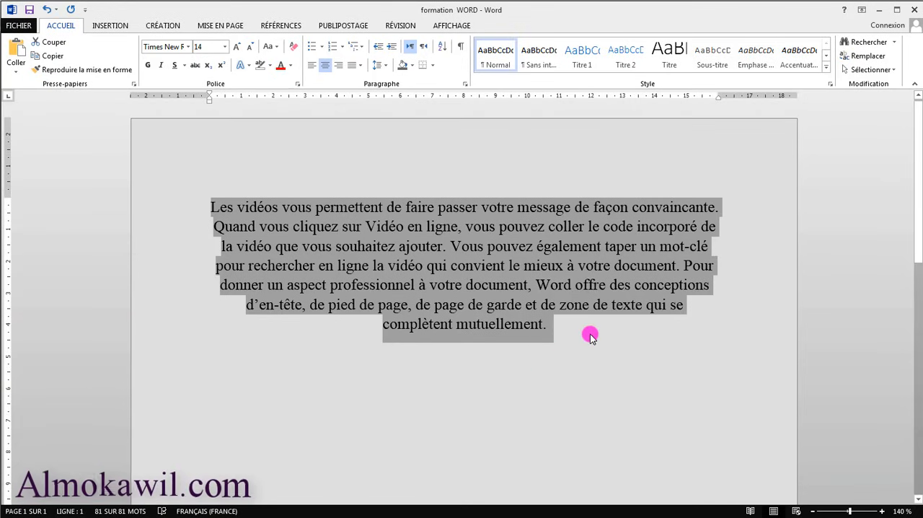
click(339, 65)
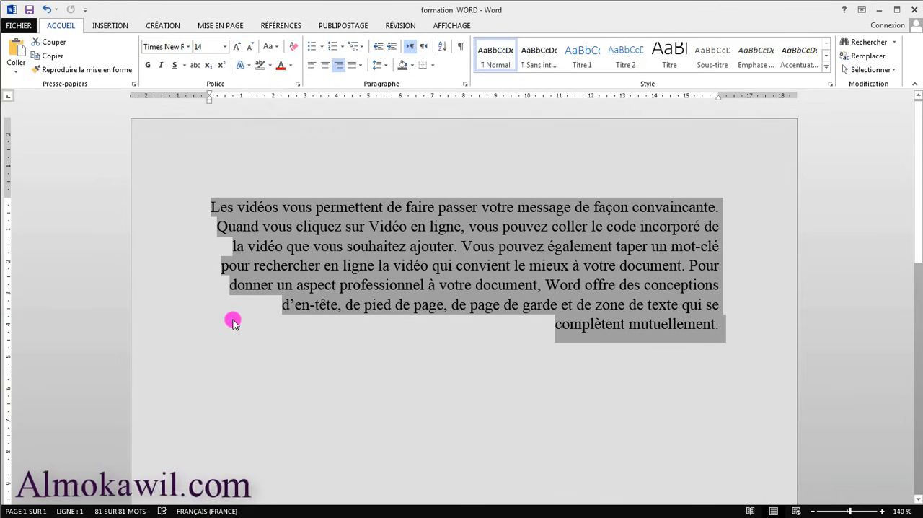
click(360, 72)
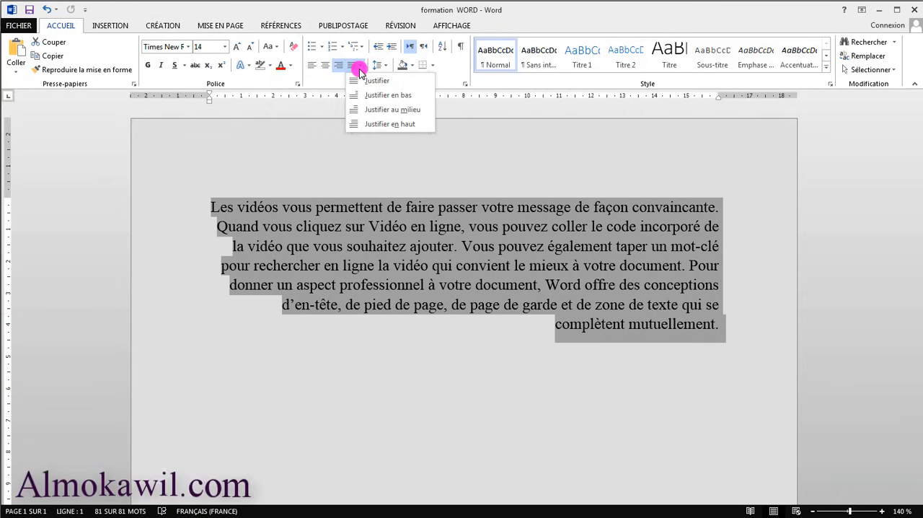
click(356, 67)
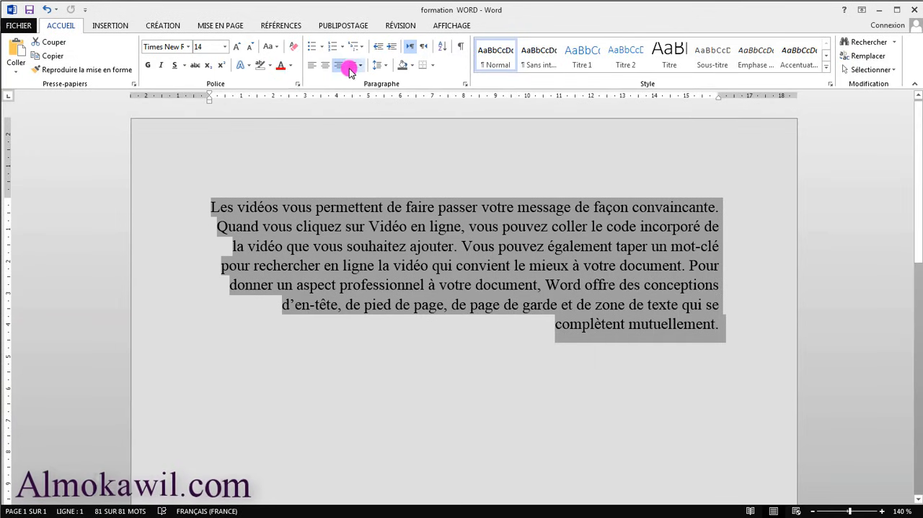
click(354, 68)
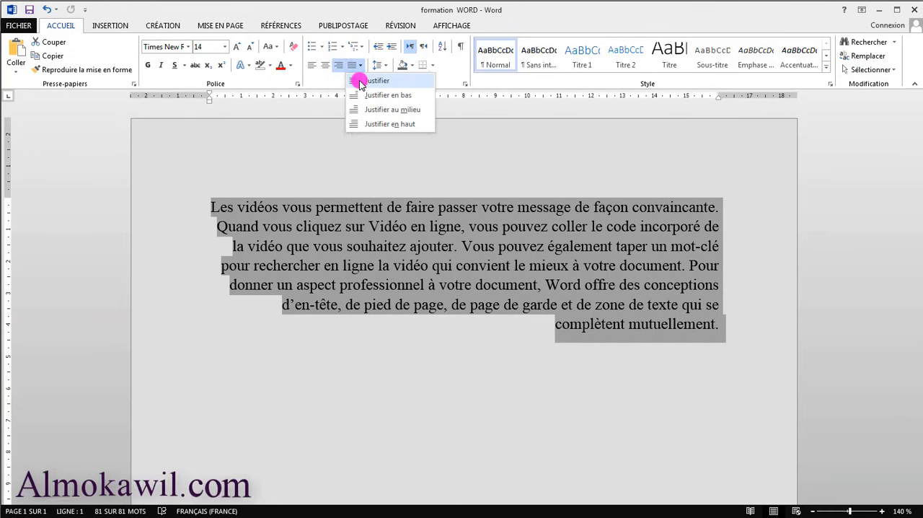
click(360, 81)
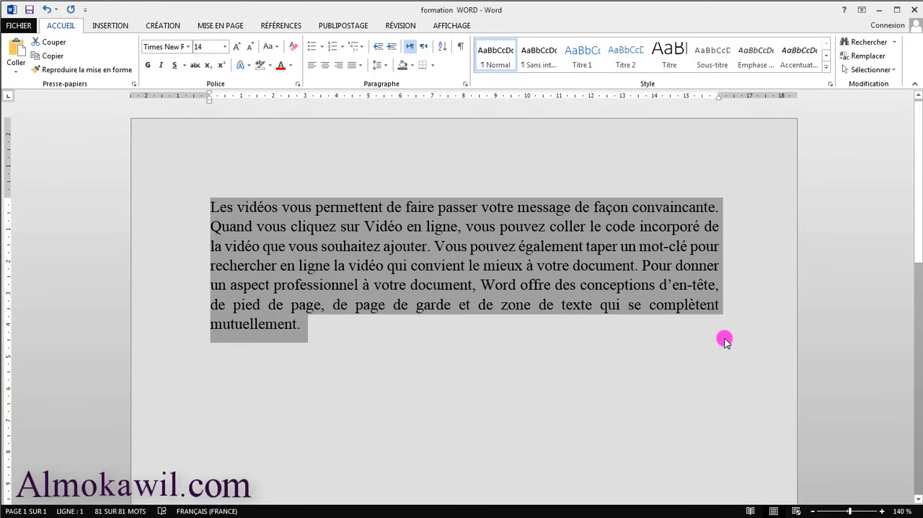
Reselect the whole paragraph, set its line spacing to 1,0 and deselect the text.
click(318, 325)
drag(303, 329, 200, 209)
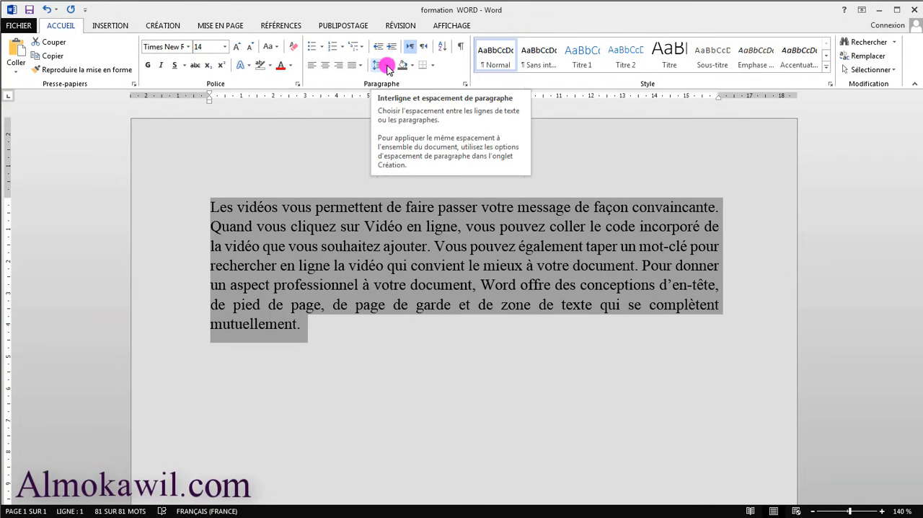
click(388, 66)
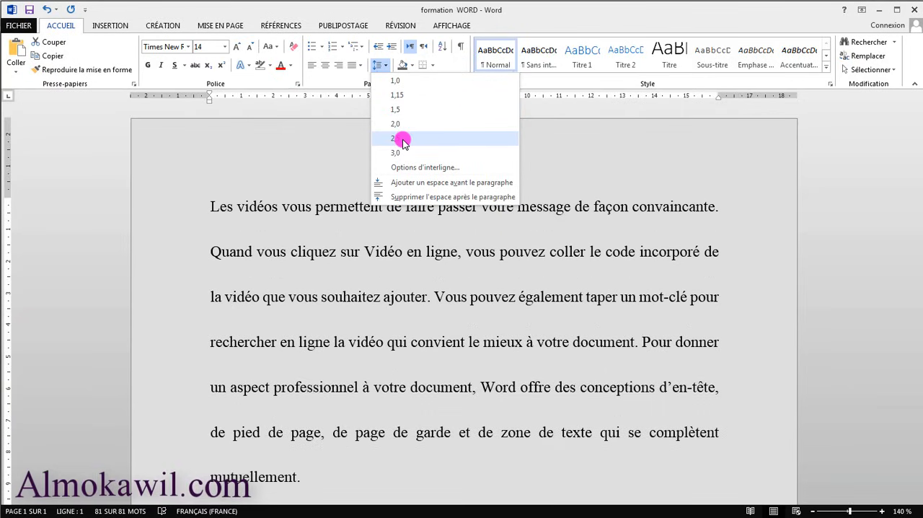
click(394, 81)
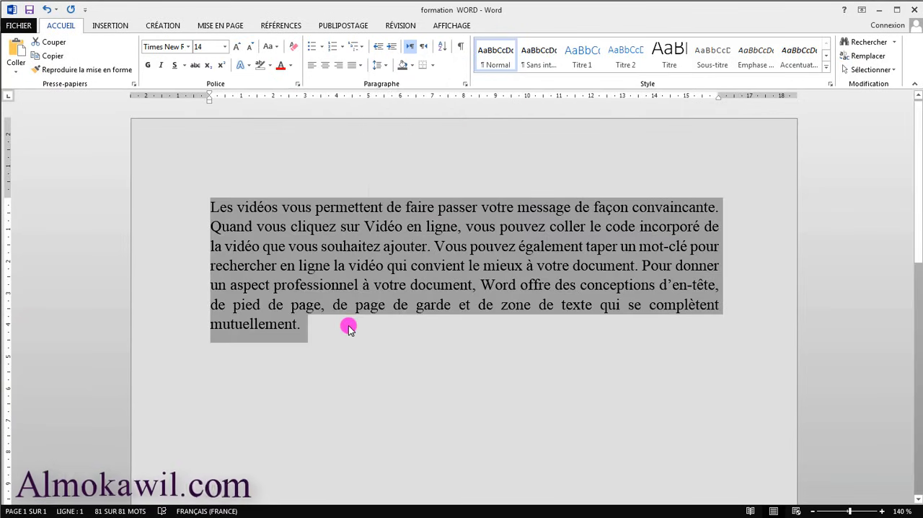
click(349, 328)
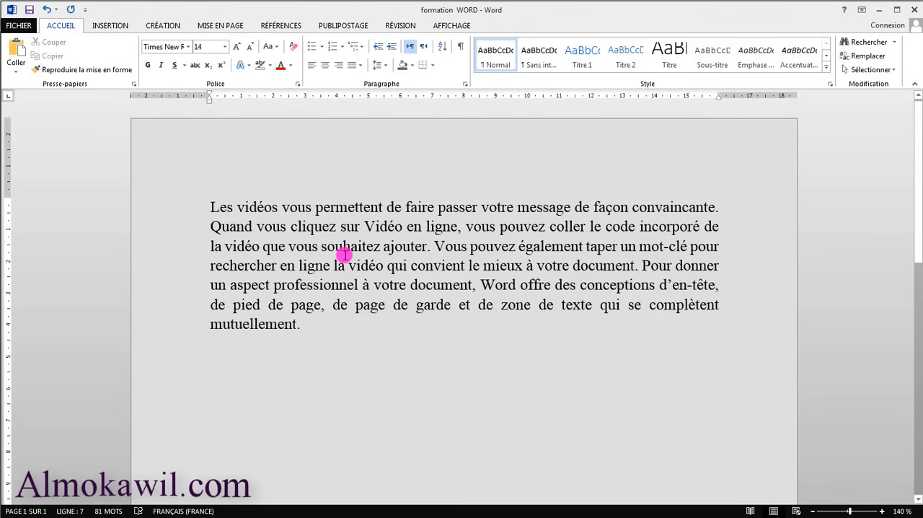
Select the whole paragraph, set its shading to "Aucune couleur" and deselect the text.
click(413, 66)
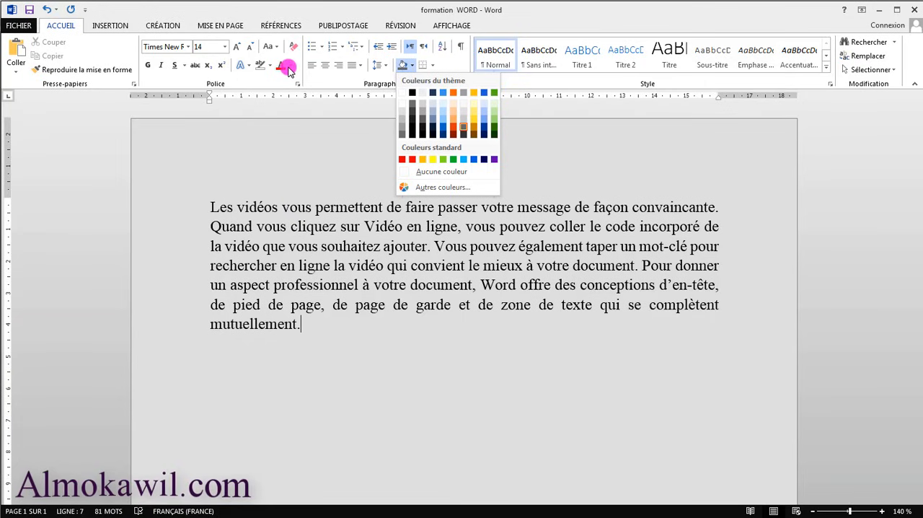
click(306, 325)
drag(306, 325, 210, 208)
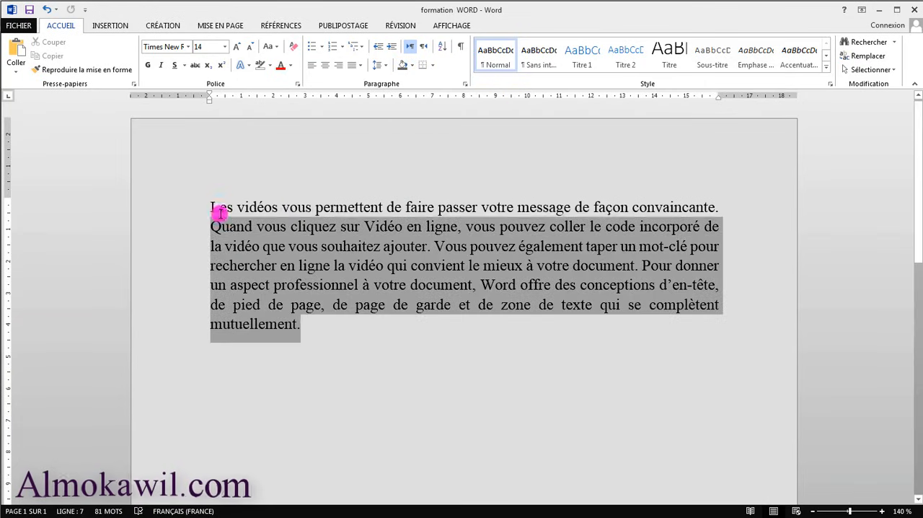
click(411, 66)
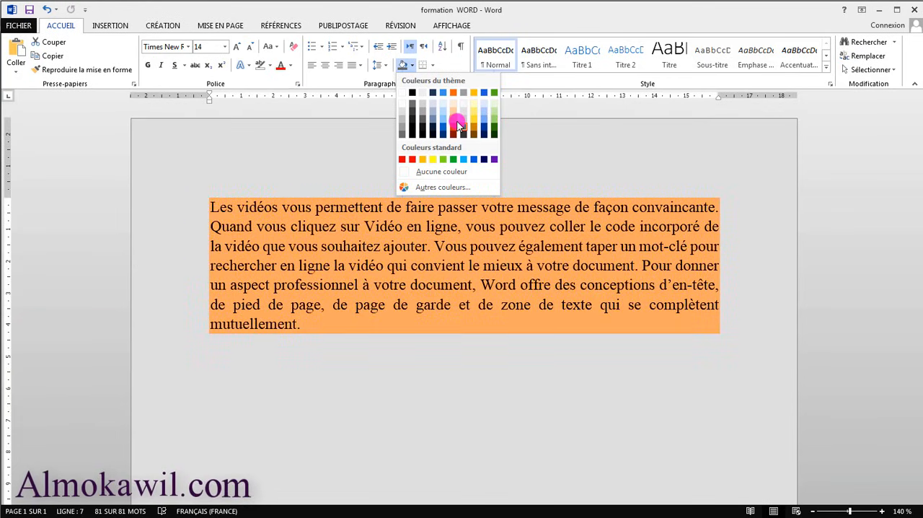
click(429, 172)
click(324, 229)
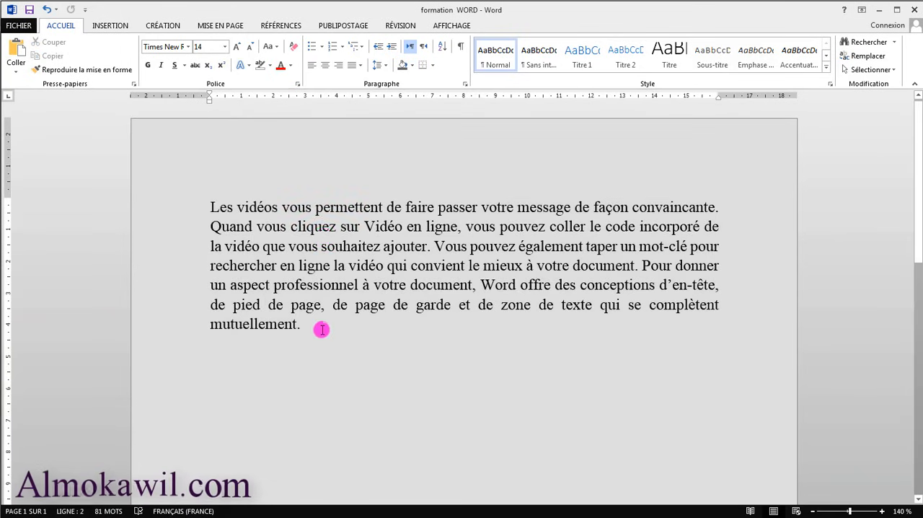
Split the text into three paragraphs starting at "Vous pouvez également" and "Pour donner", without a leading space before "Pour".
click(322, 47)
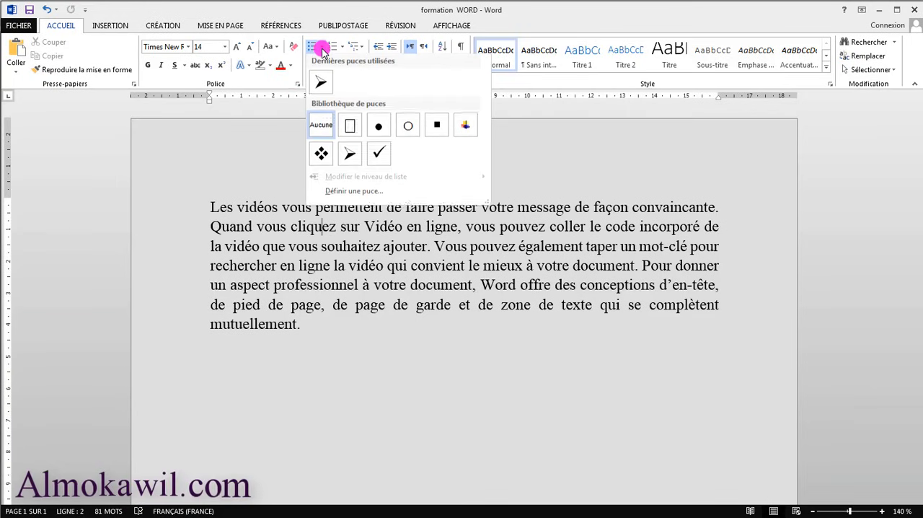
click(342, 361)
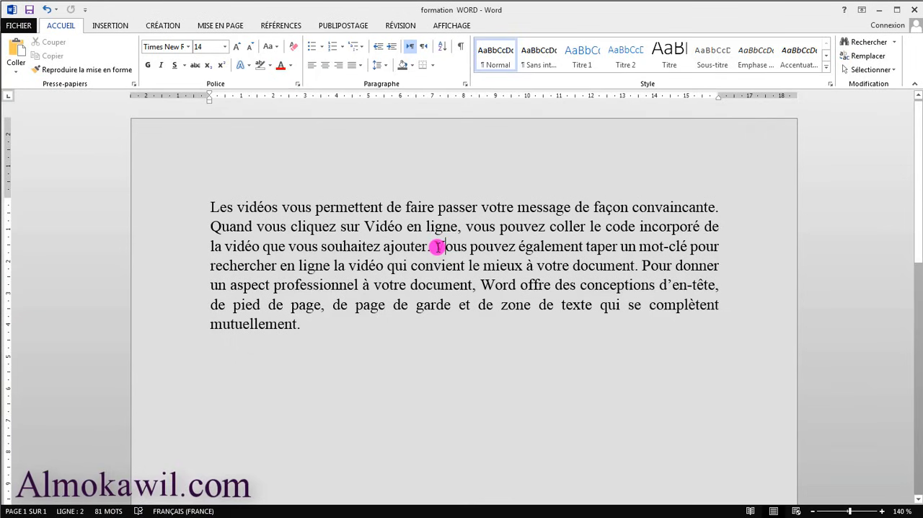
key(Return)
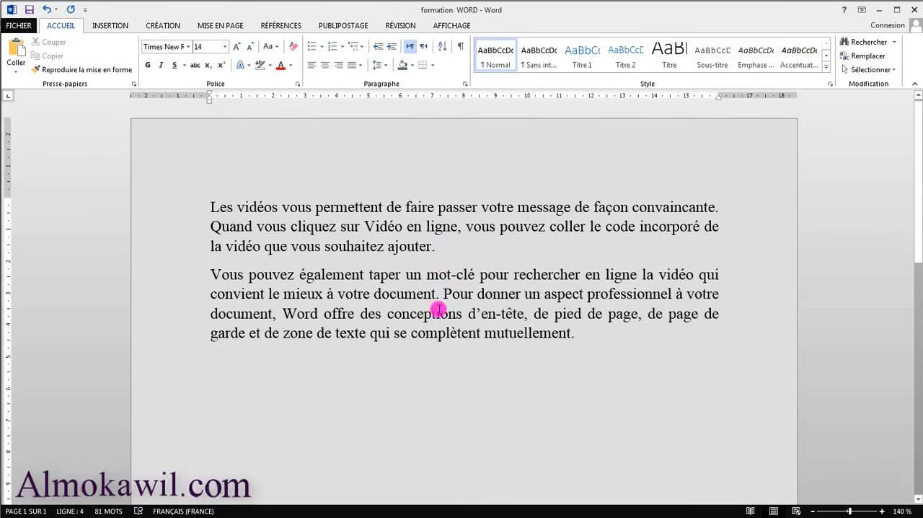
key(Return)
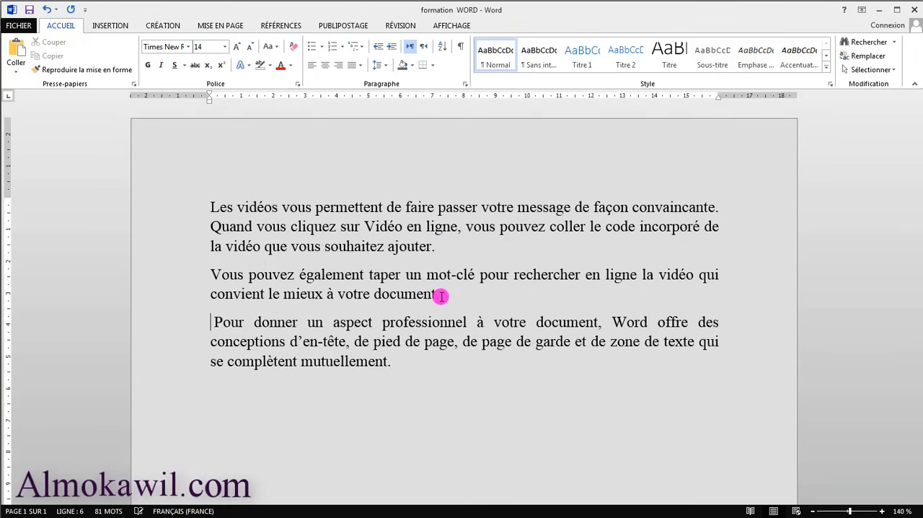
key(BackSpace)
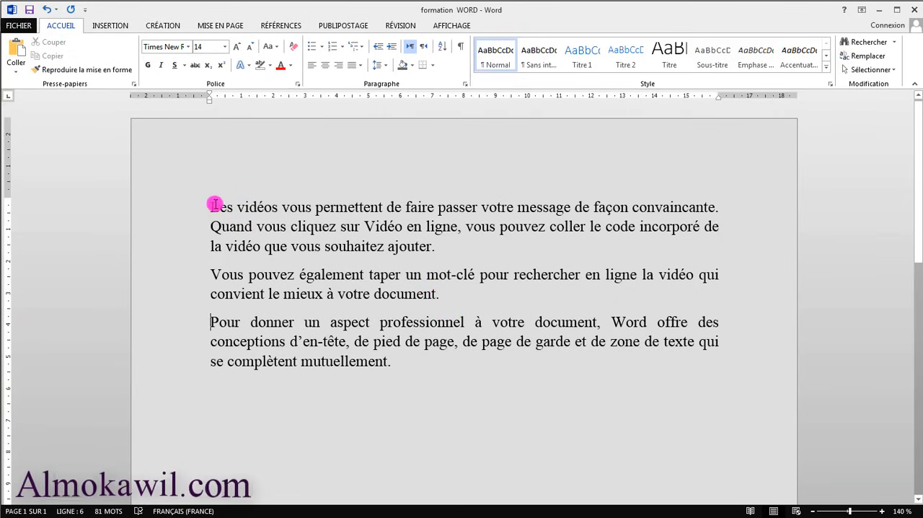
Give the first paragraph a four-diamond bullet and the second an arrow bullet, and place the cursor before "Pour donner".
click(322, 46)
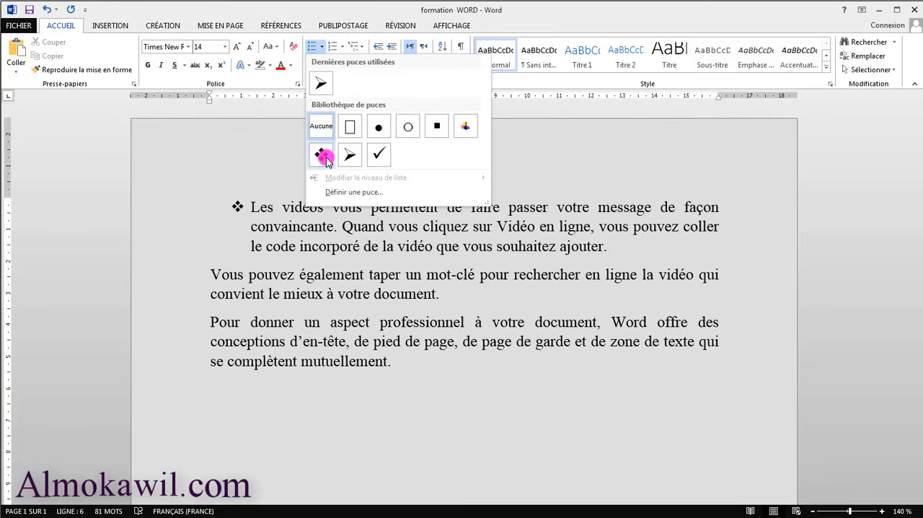
click(321, 155)
click(212, 275)
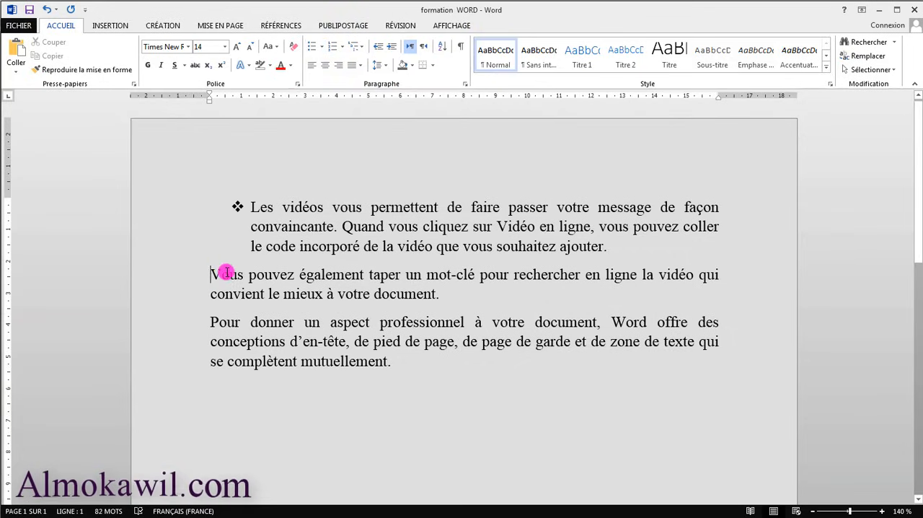
click(319, 47)
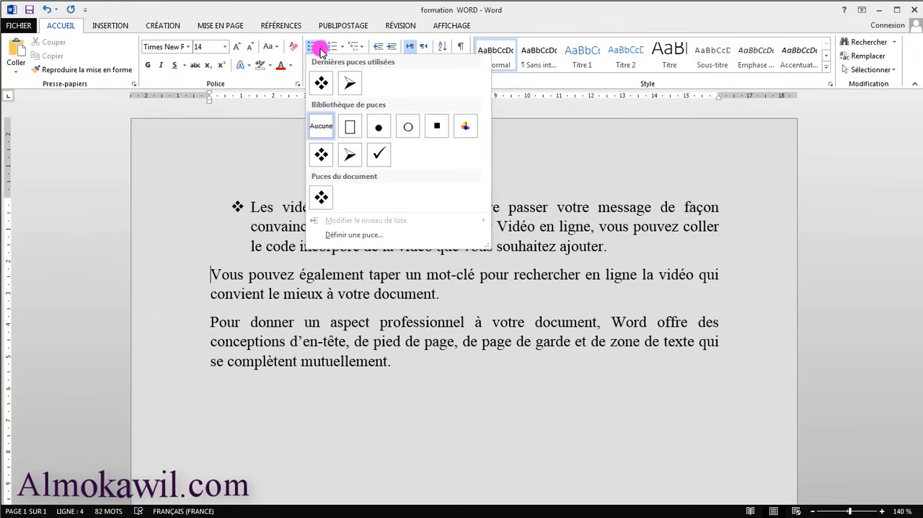
click(350, 155)
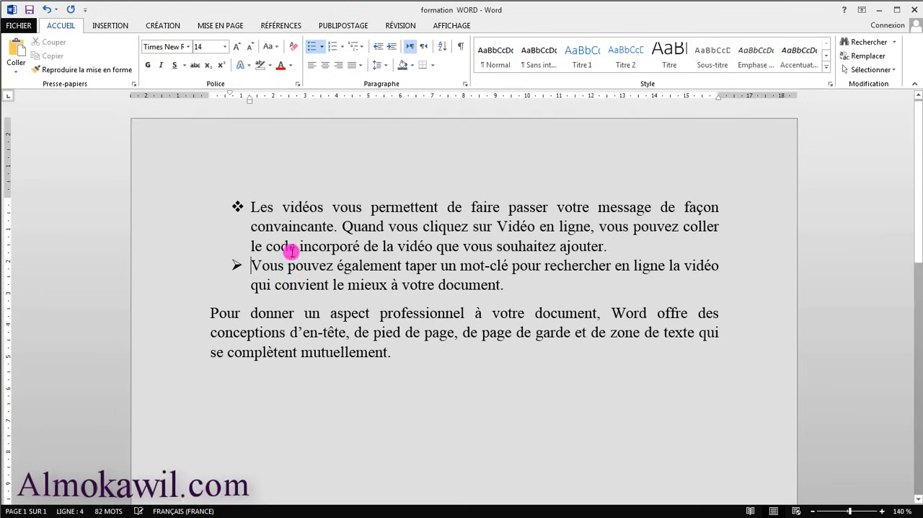
click(207, 320)
click(321, 47)
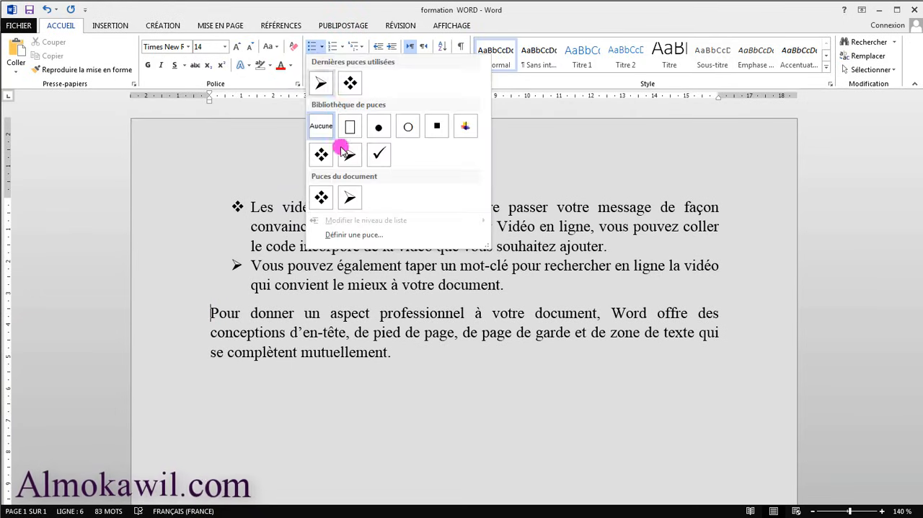
click(354, 234)
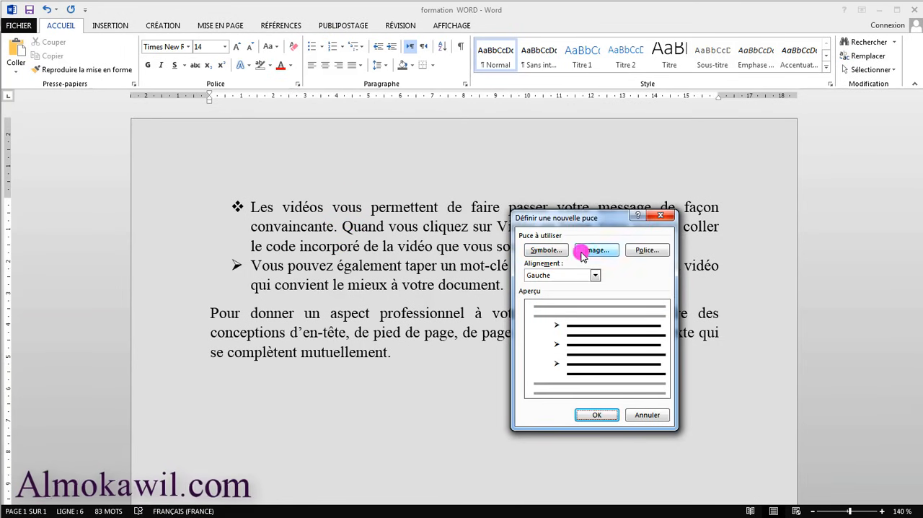
click(556, 249)
drag(567, 181, 634, 223)
click(766, 227)
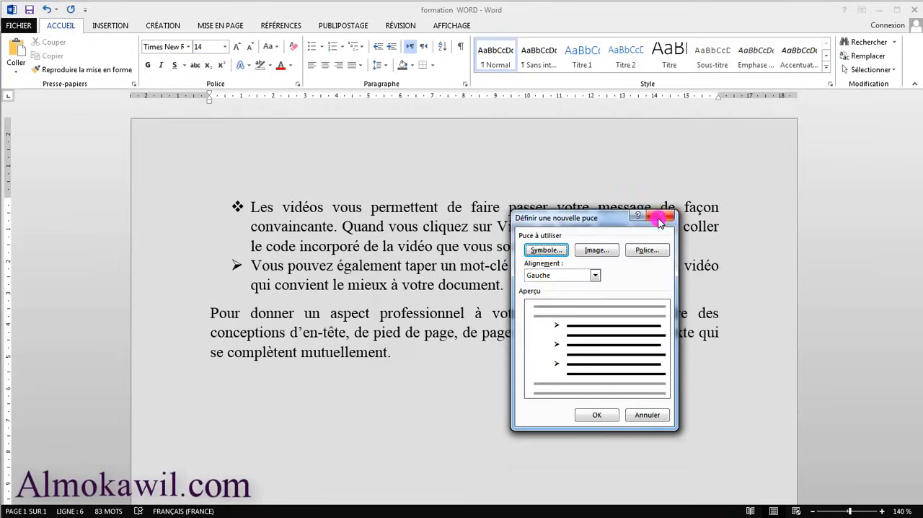
click(663, 216)
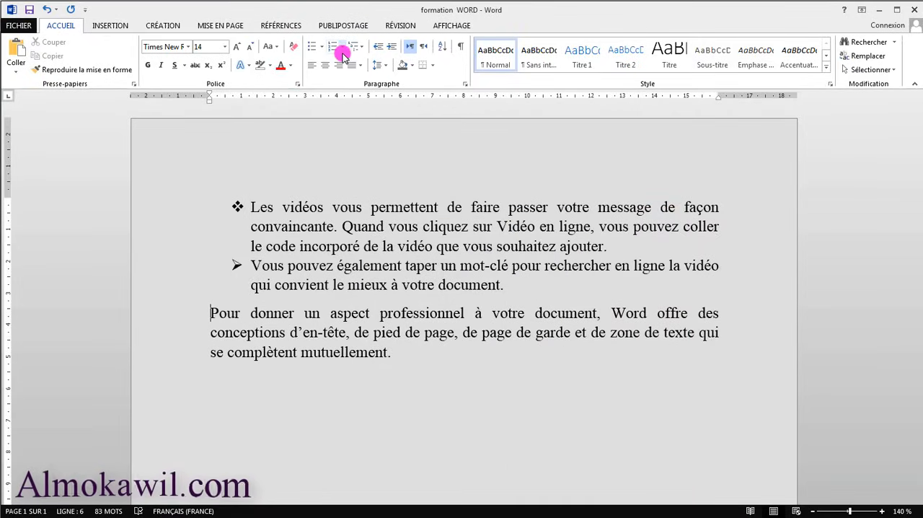
Define the open-hand Wingdings symbol (character code 73) as a new bullet and apply it to the "Pour donner" paragraph.
click(321, 47)
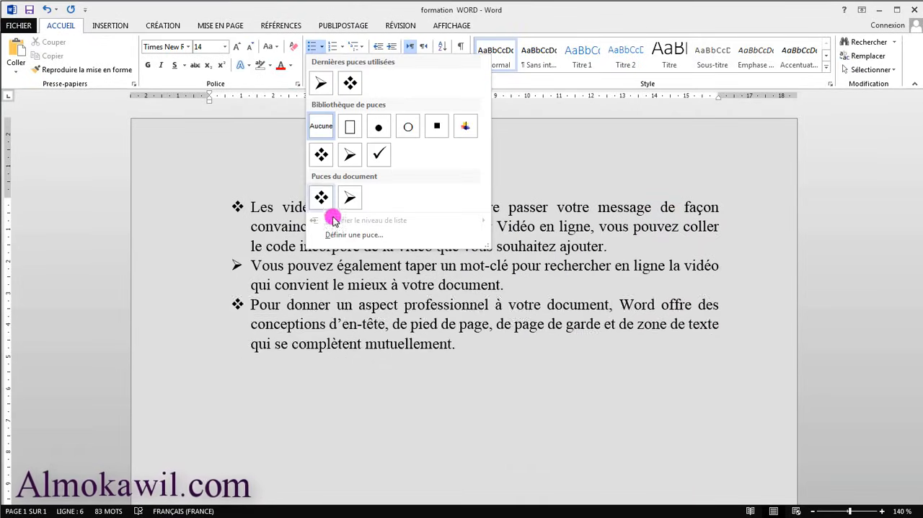
click(358, 237)
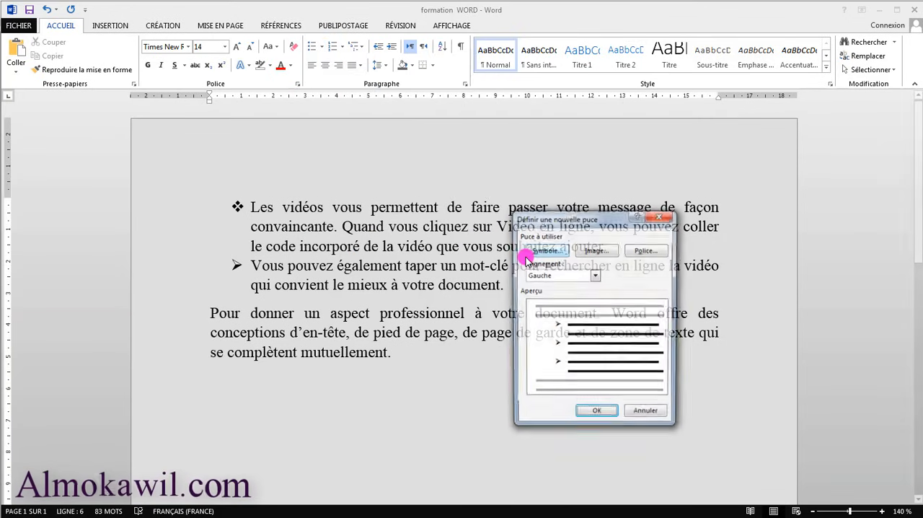
click(549, 250)
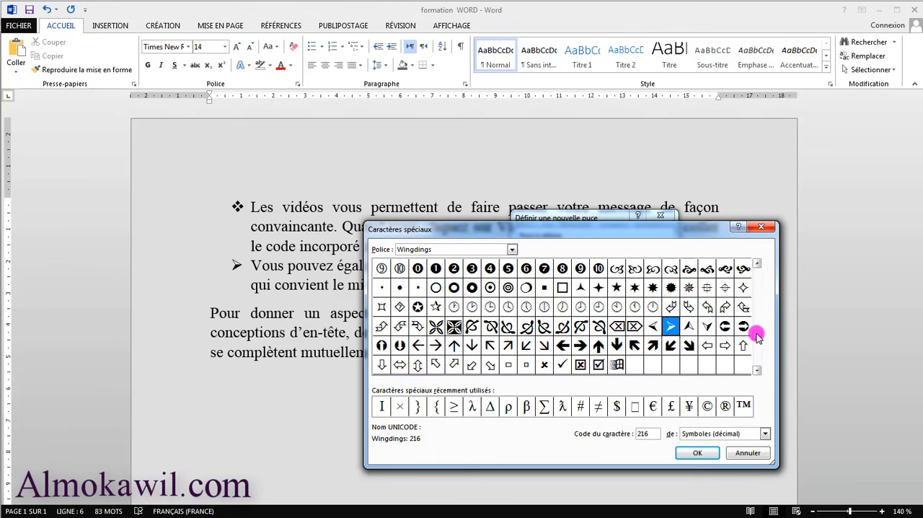
scroll(757, 332, up, 5)
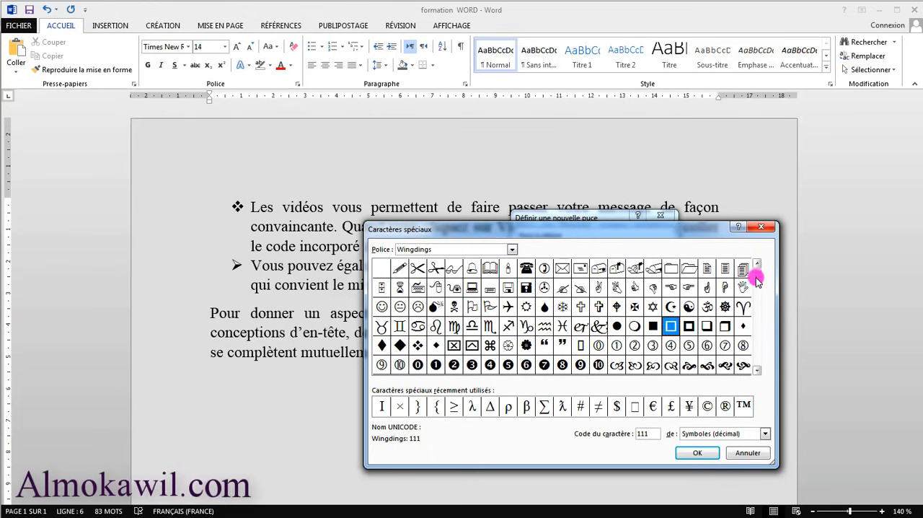
scroll(757, 292, down, 1)
scroll(757, 296, down, 1)
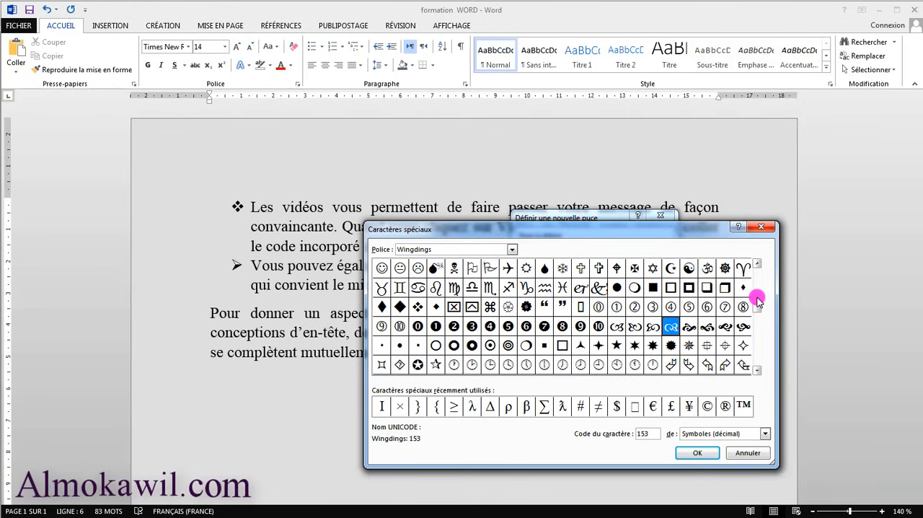
click(757, 264)
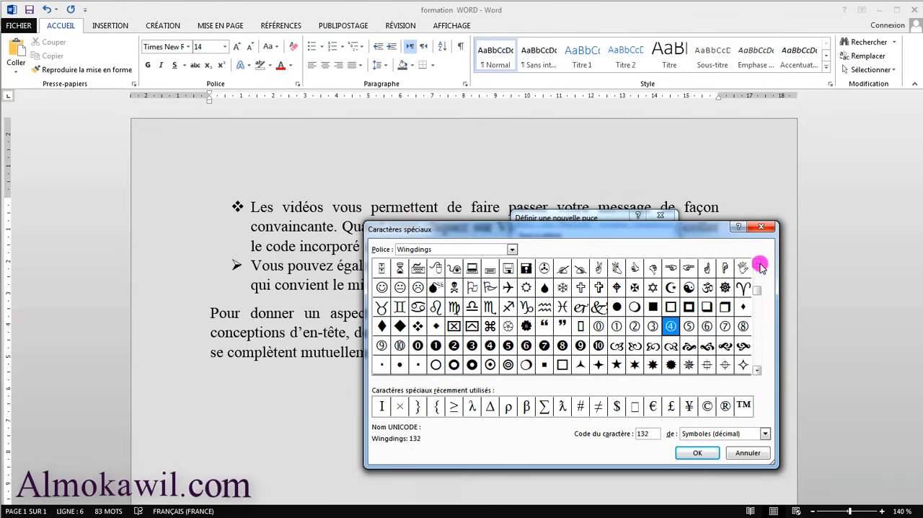
click(757, 264)
click(743, 287)
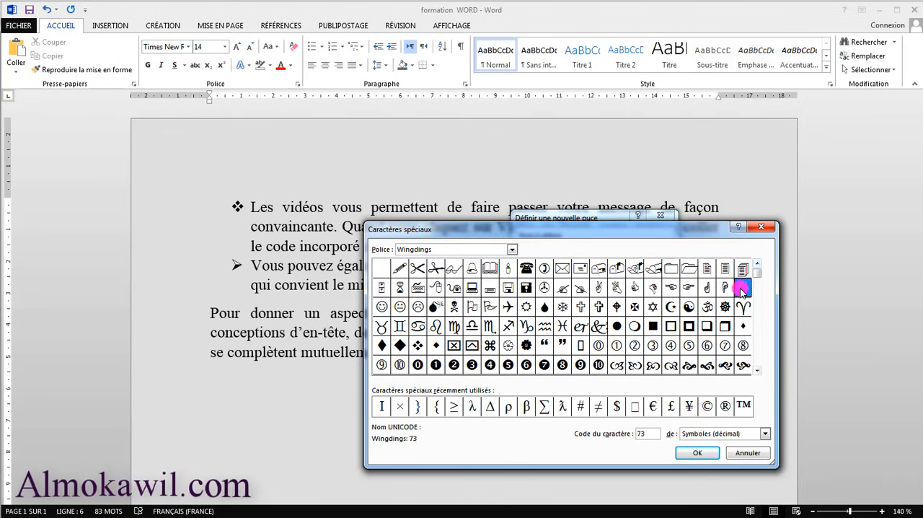
click(698, 452)
click(606, 414)
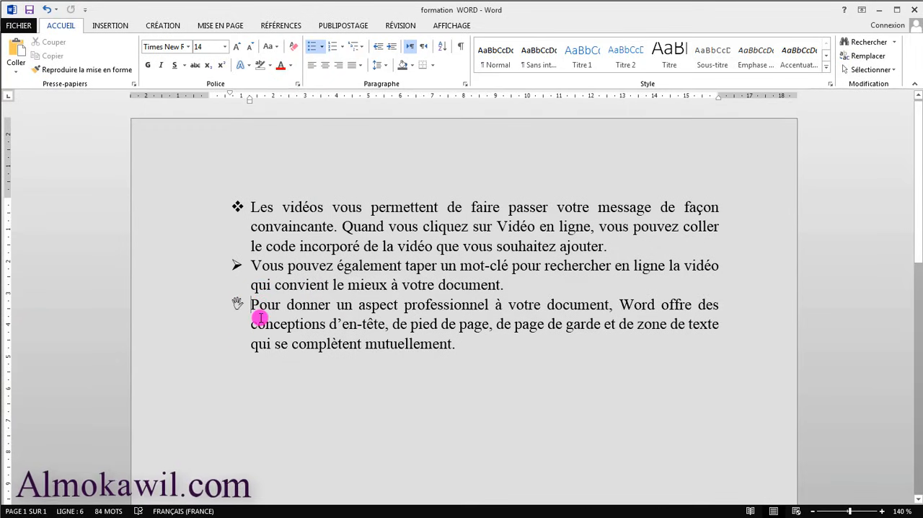
Remove the bullets from all three paragraphs, and also the indent of the first one.
key(BackSpace)
key(BackSpace)
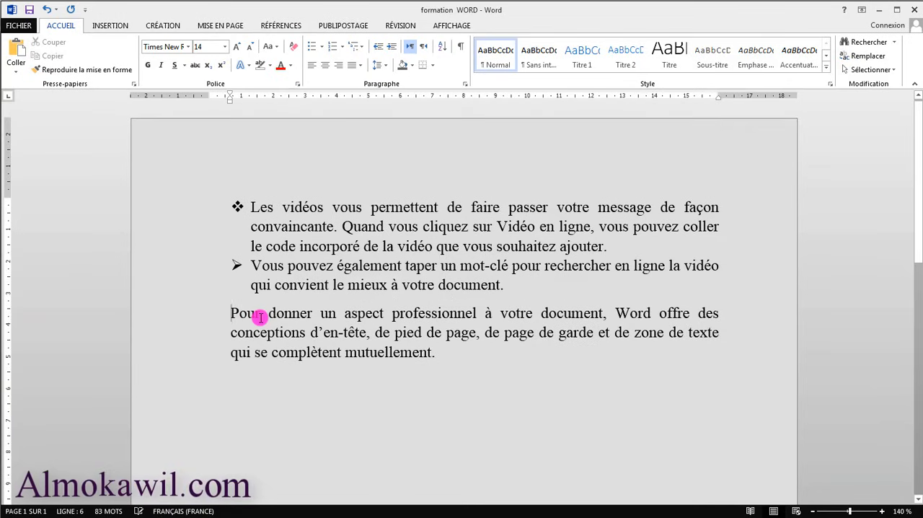
click(248, 264)
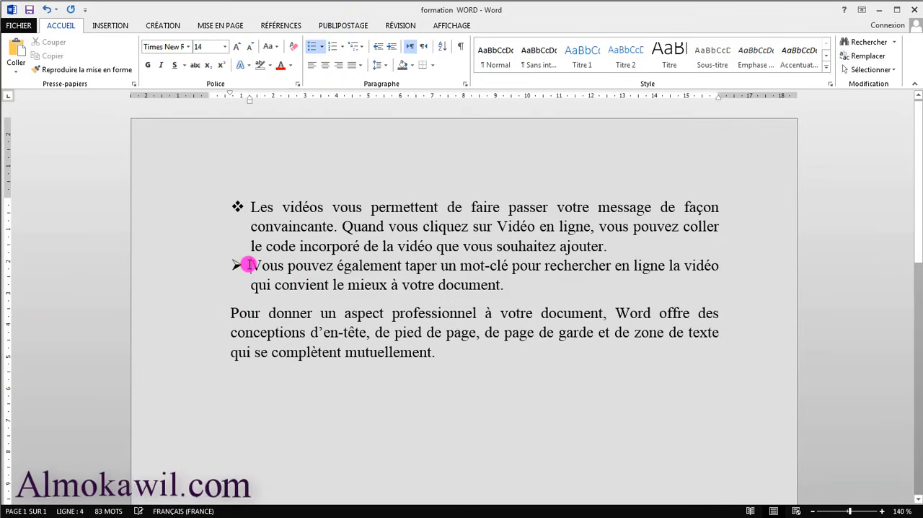
key(BackSpace)
click(251, 207)
key(BackSpace)
key(BackSpace)
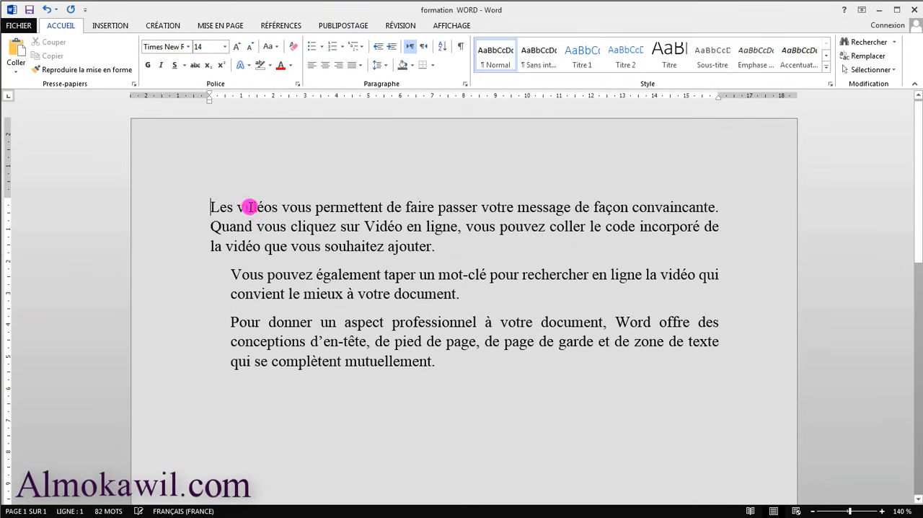
Remove the remaining left indent from the "Vous pouvez également" and "Pour donner" paragraphs.
click(233, 270)
key(BackSpace)
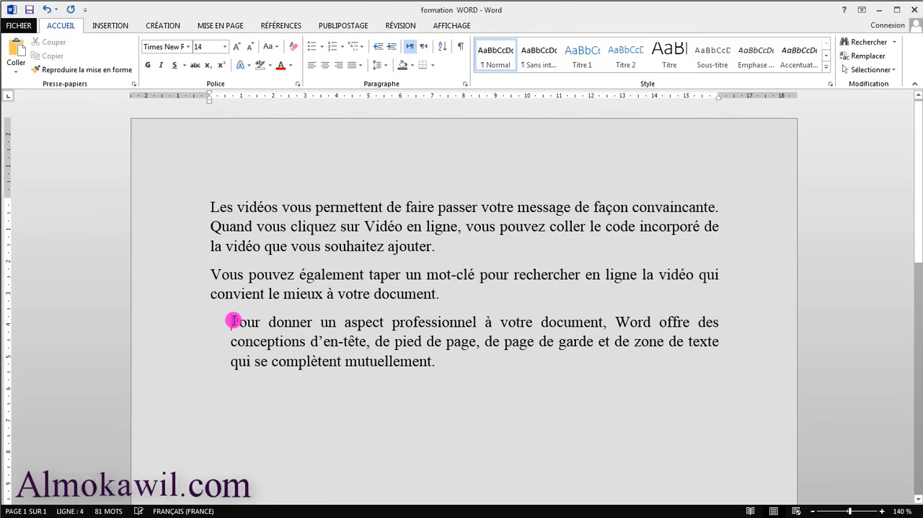
click(234, 320)
key(BackSpace)
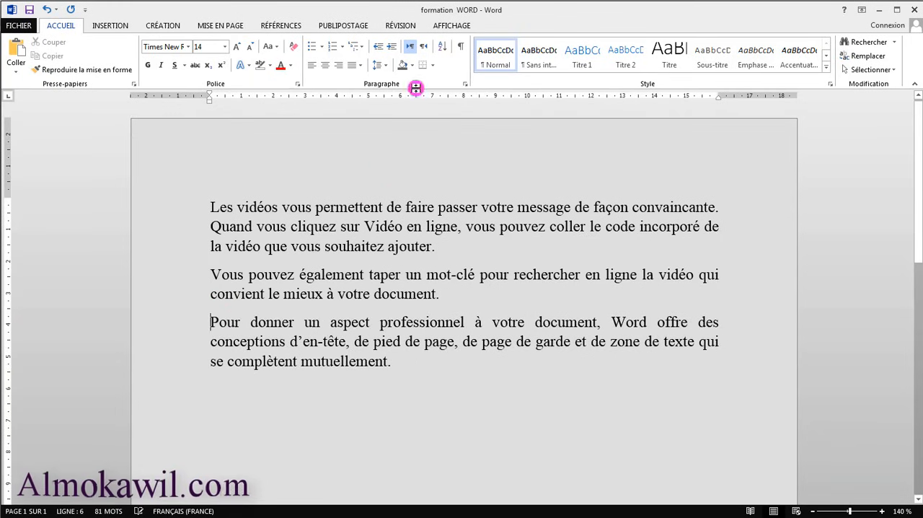
Number the first and second paragraphs with the uppercase Roman format I., II., III.
click(342, 46)
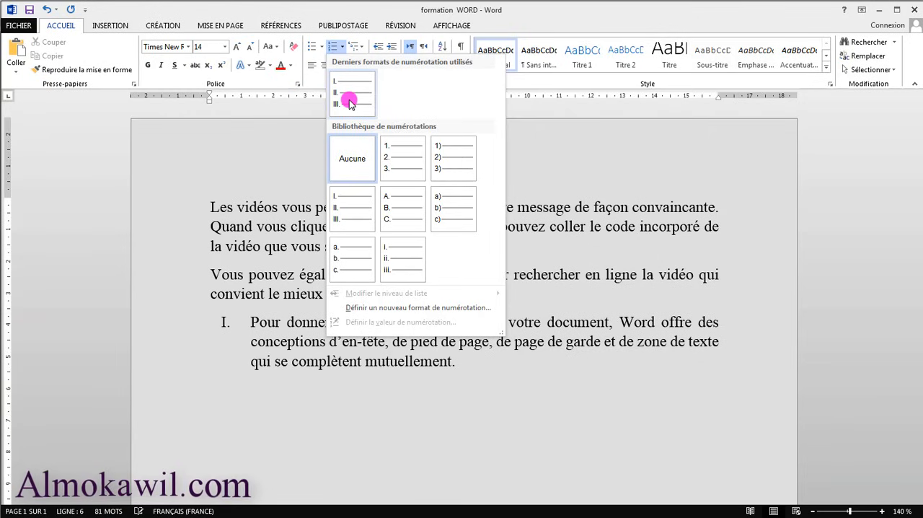
click(212, 204)
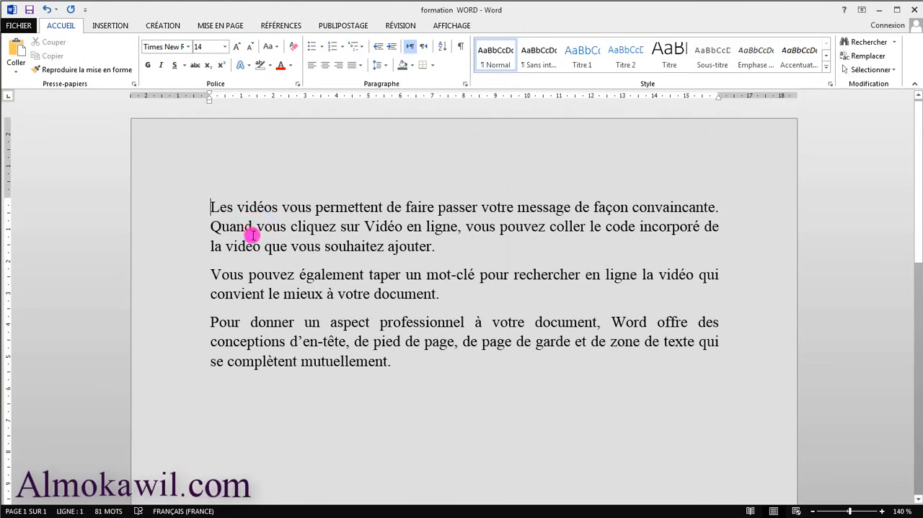
click(342, 47)
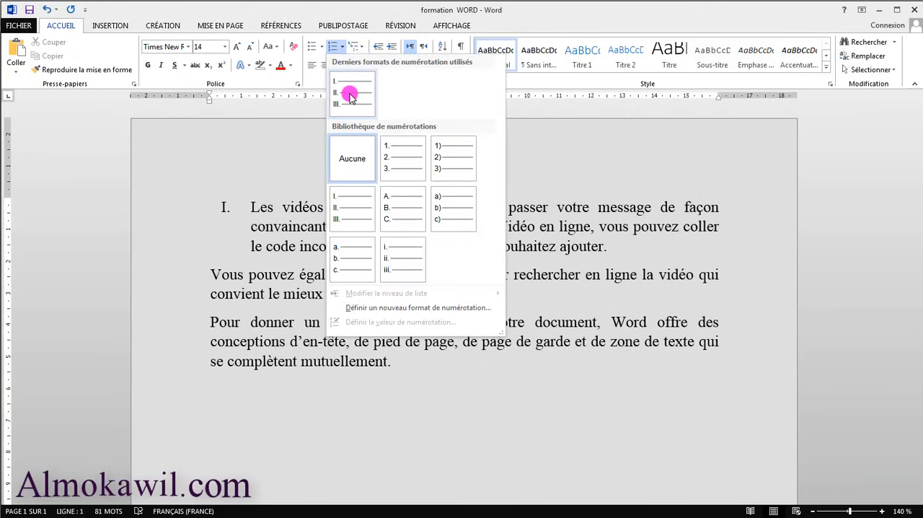
click(351, 91)
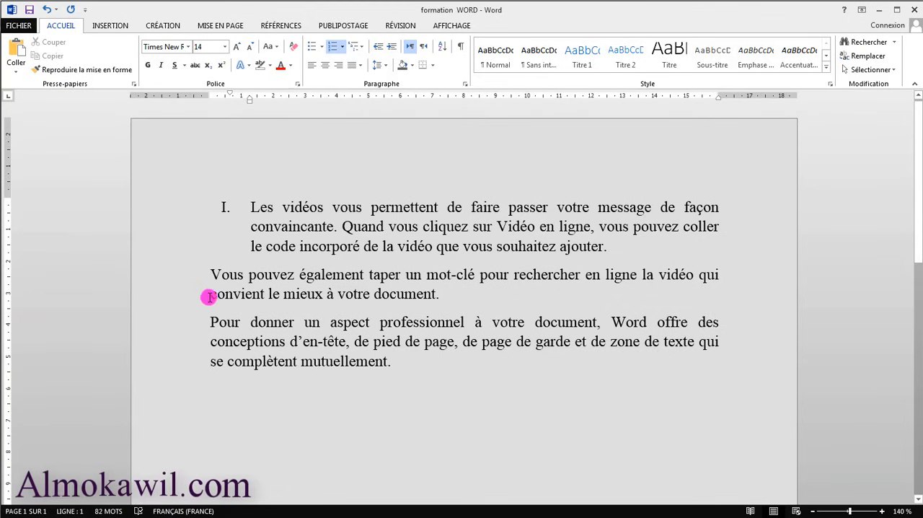
click(211, 275)
click(340, 49)
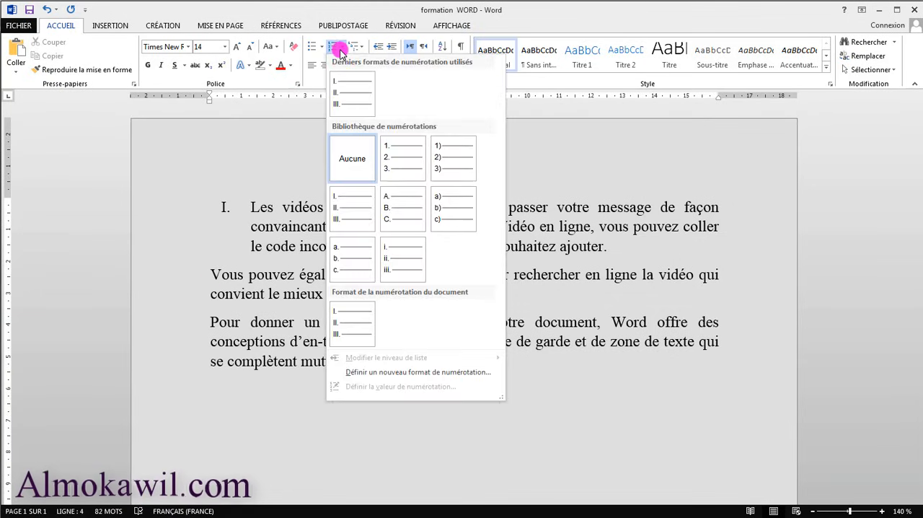
click(350, 101)
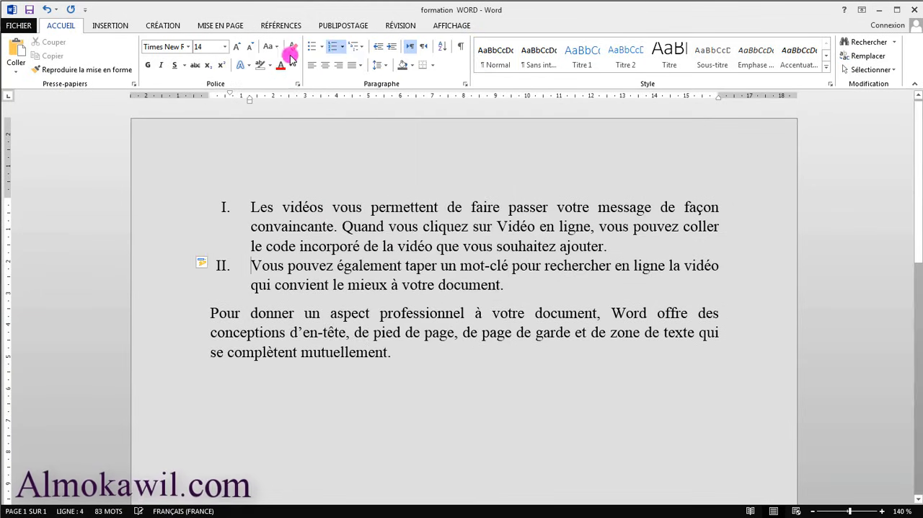
click(341, 49)
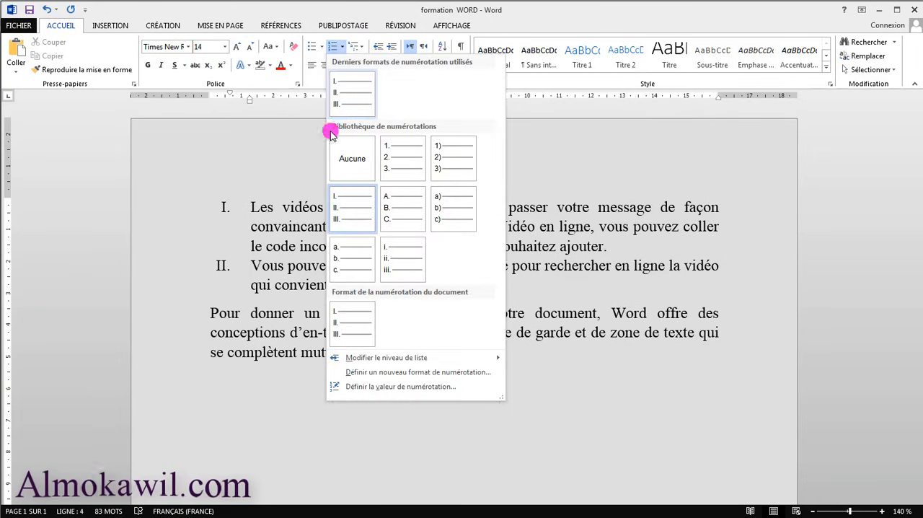
click(213, 312)
click(213, 311)
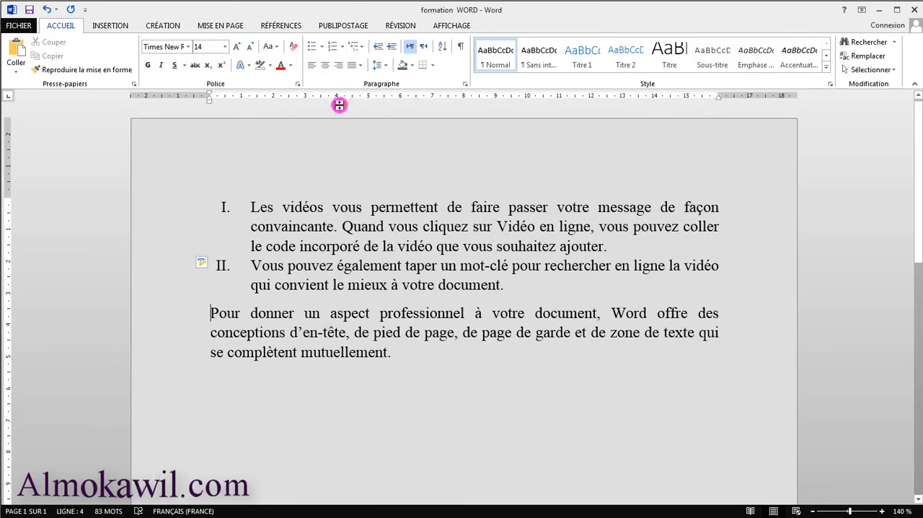
click(343, 50)
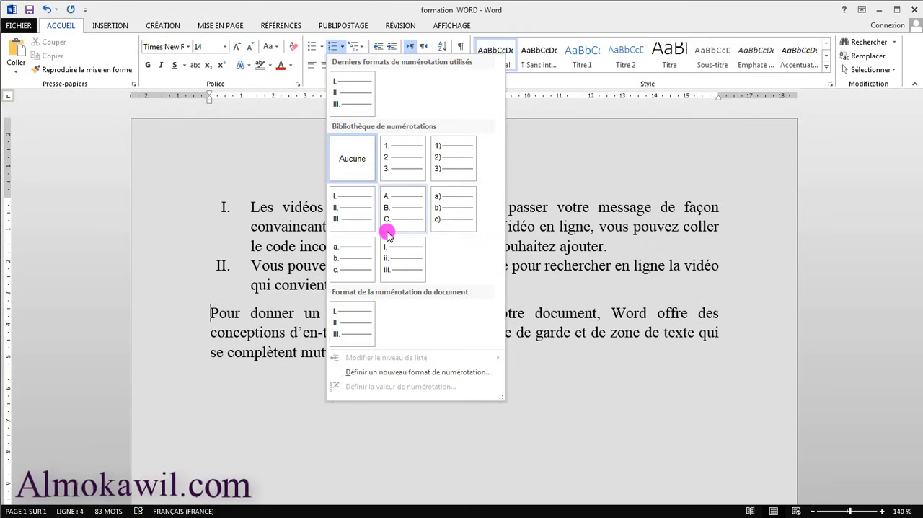
click(261, 287)
Remove the numbering and indent from the "Vous pouvez également" paragraph and reapply the Roman format I., II., III.
click(247, 266)
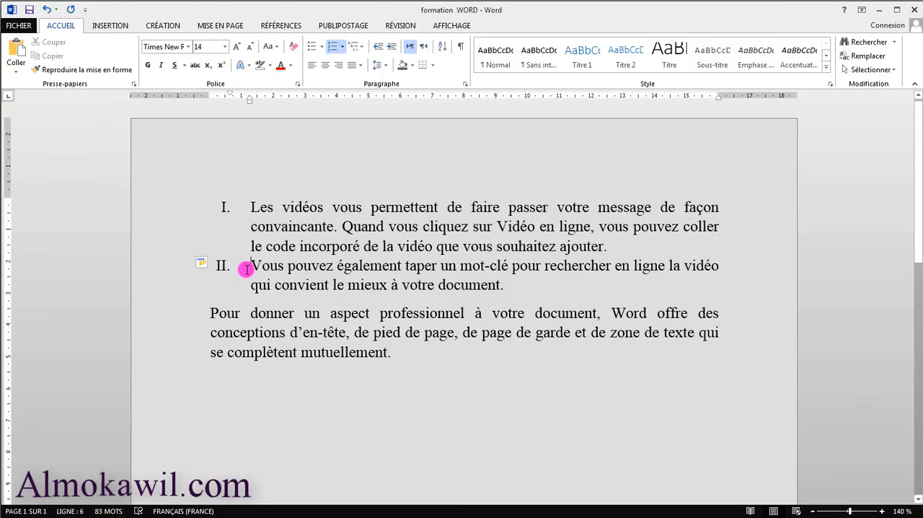
key(BackSpace)
key(BackSpace)
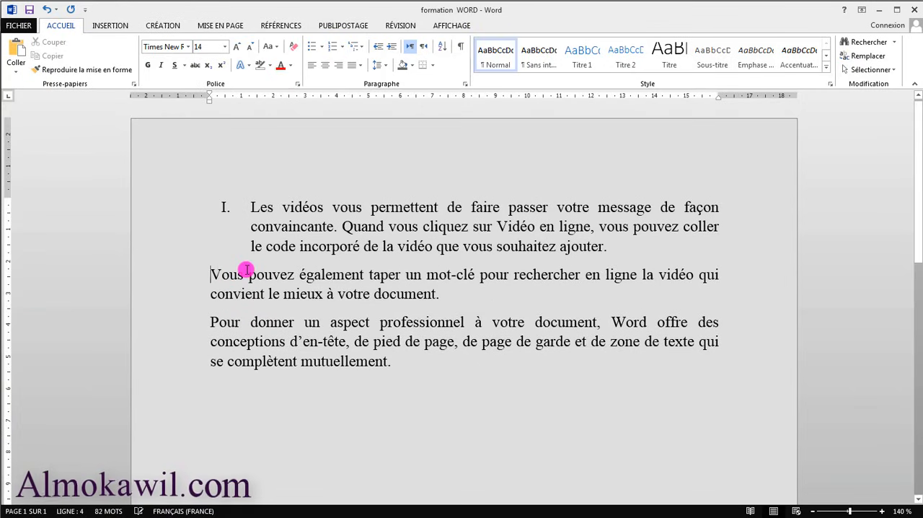
click(342, 46)
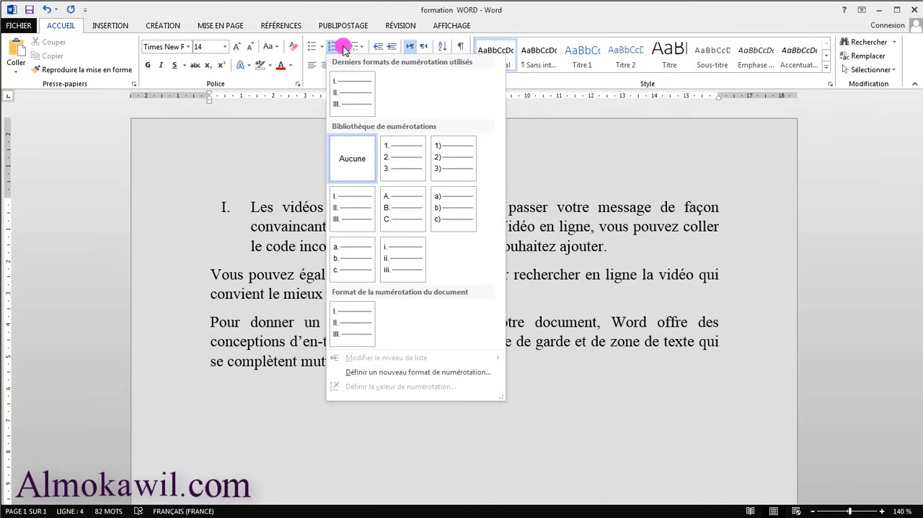
click(348, 94)
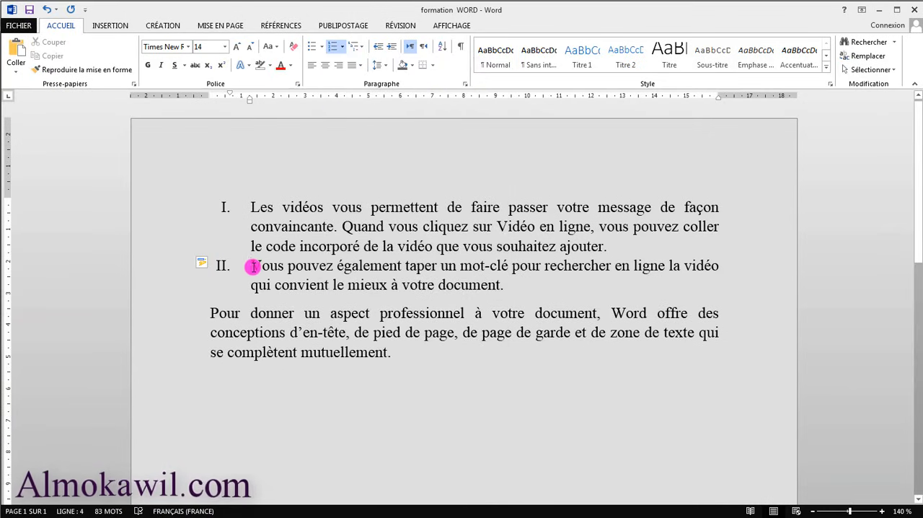
Set the numbering value of the "Vous pouvez également" paragraph to X as a new list.
click(342, 46)
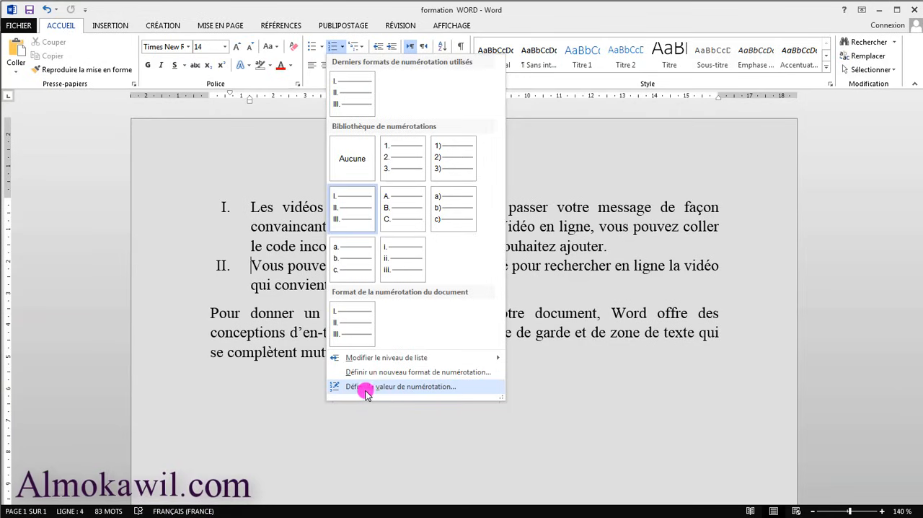
click(442, 389)
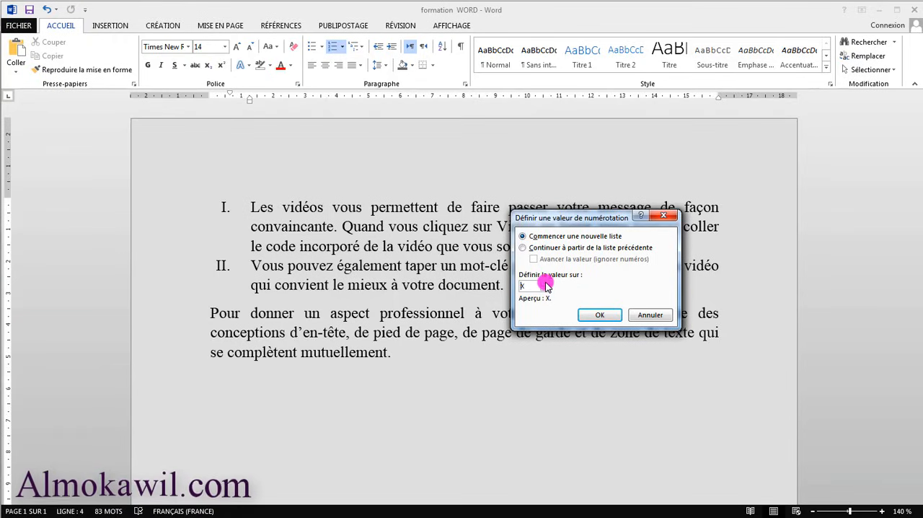
click(599, 314)
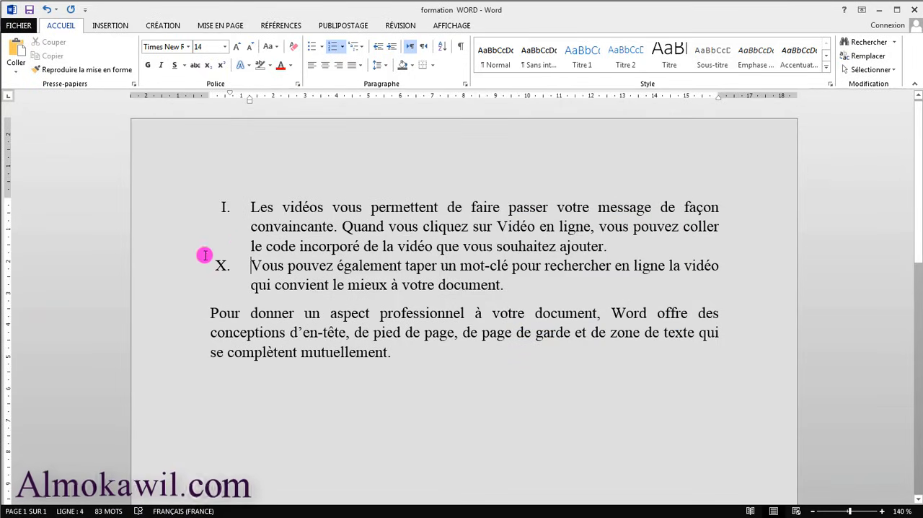
click(343, 47)
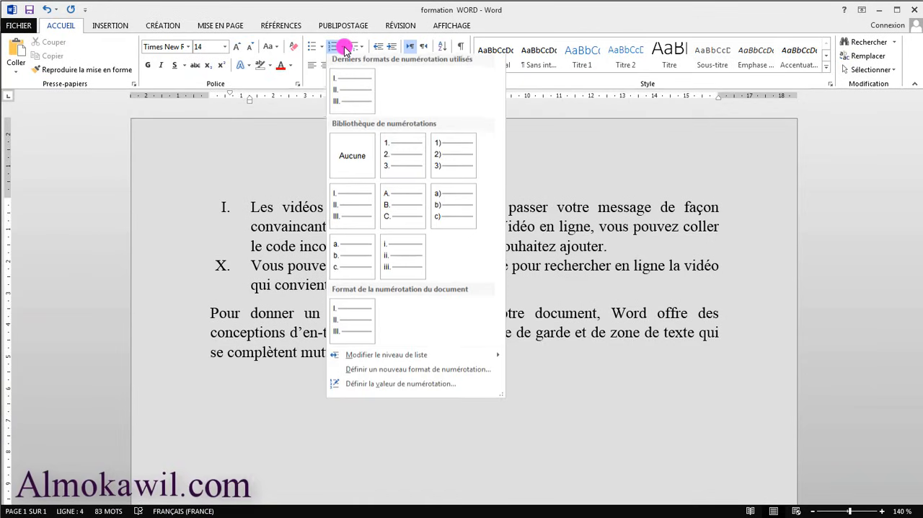
click(254, 370)
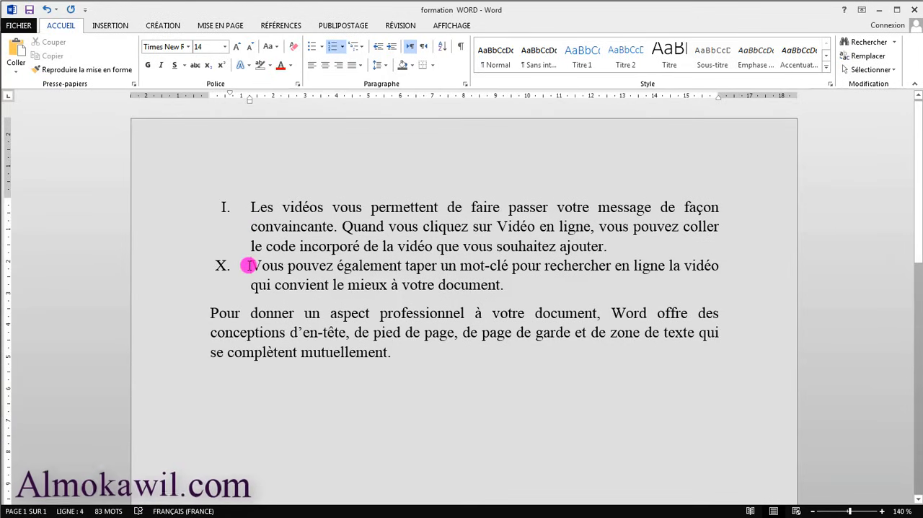
Set the numbering value of the "Vous pouvez également" paragraph to IV as a new list and select its number.
click(342, 46)
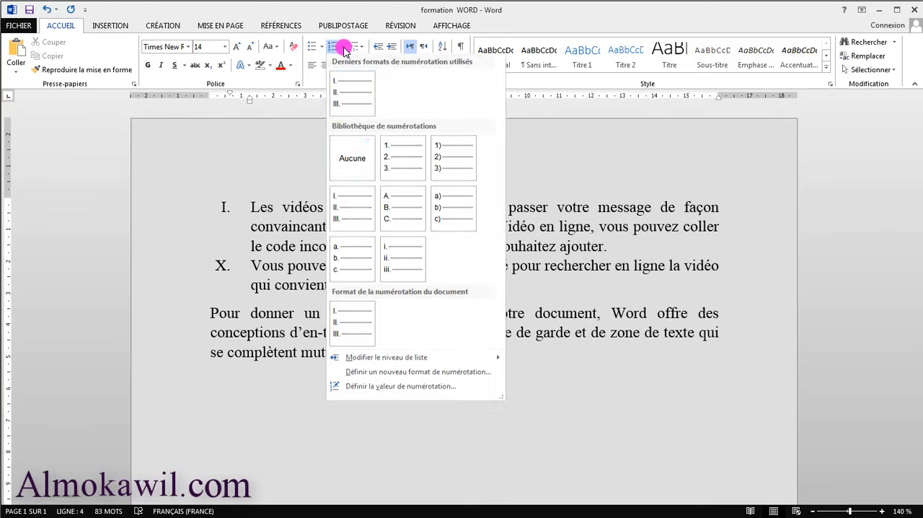
click(381, 387)
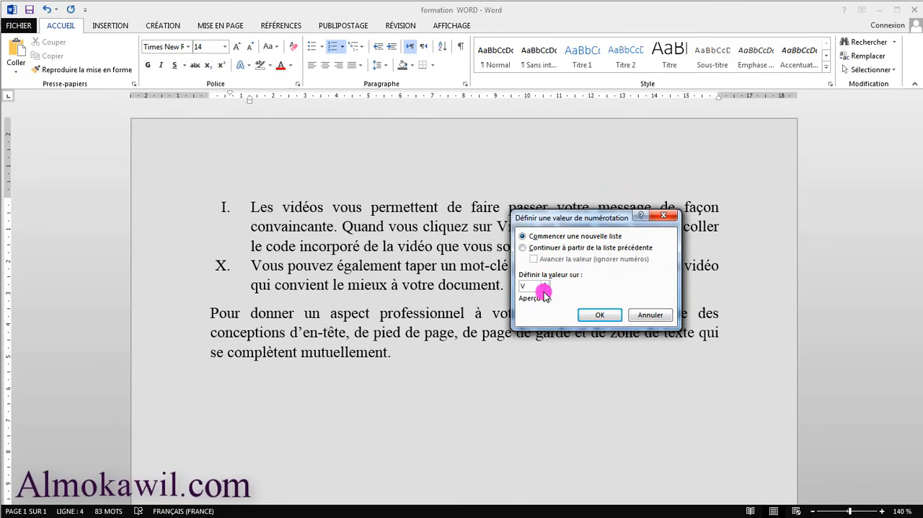
text(IV)
click(600, 314)
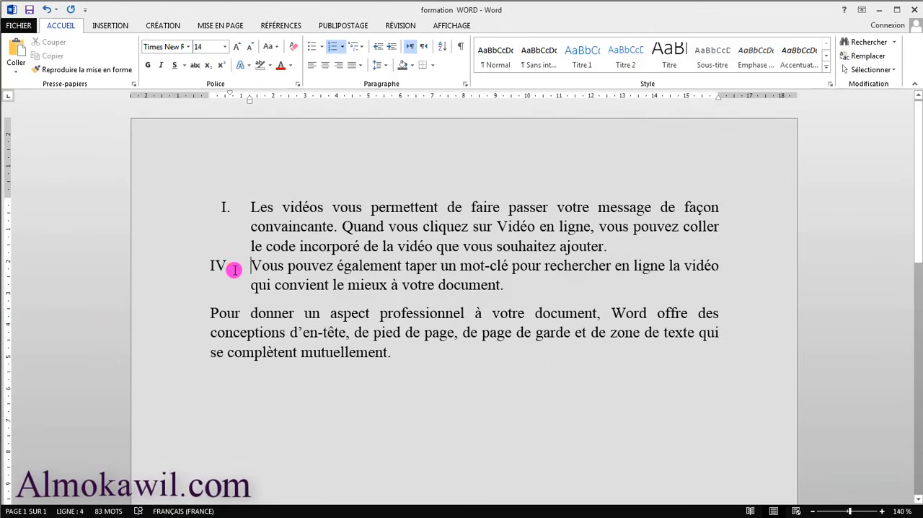
click(217, 267)
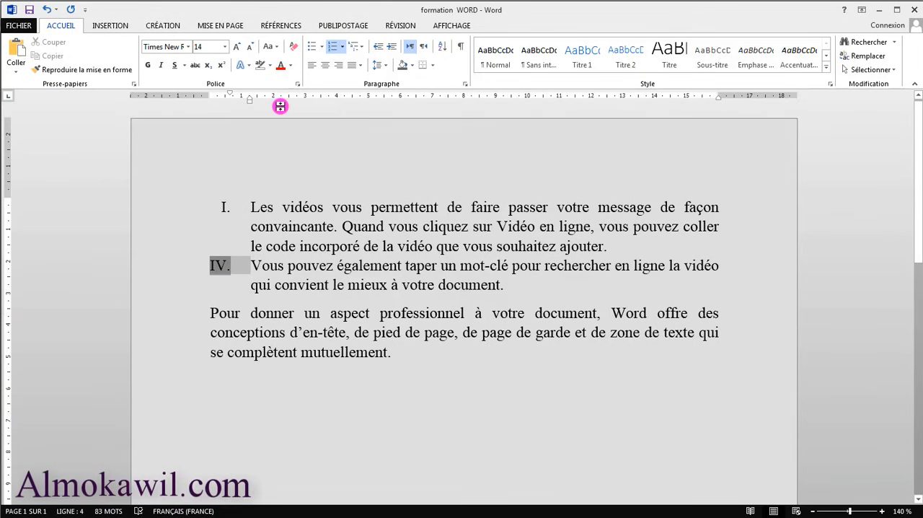
Format the selected IV. number in standard red and bold, and enlarge it to 22 points.
click(290, 66)
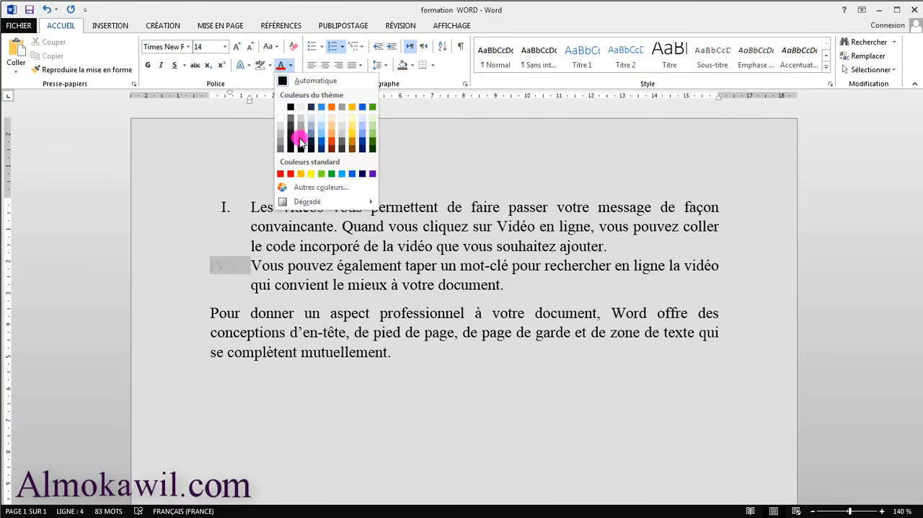
click(292, 175)
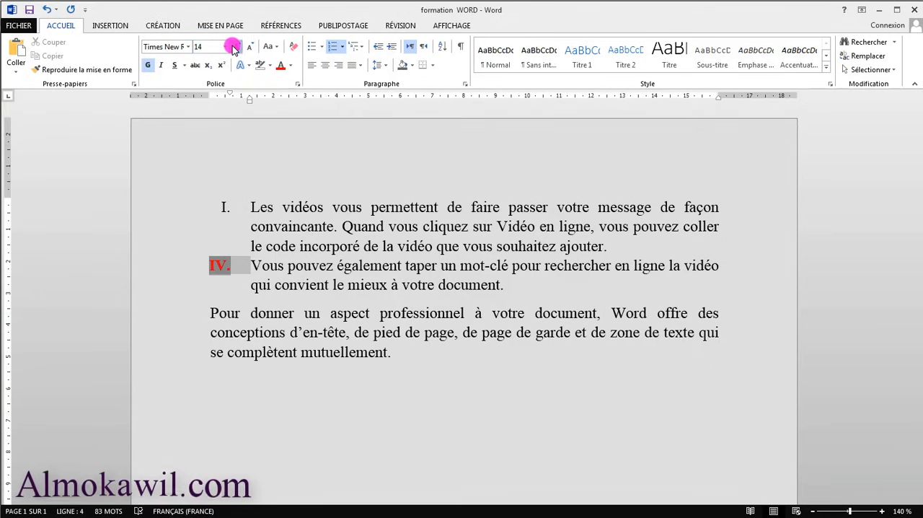
key(ctrl+shift+period)
key(ctrl+shift+period)
key(ctrl+shift+period)
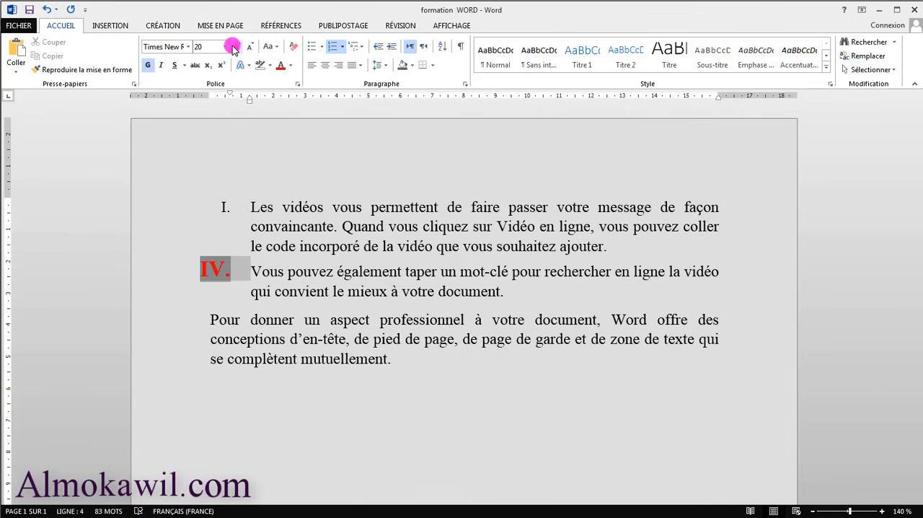
click(234, 46)
Enlarge the I. number of the first paragraph to 22 points and colour it standard red.
click(229, 207)
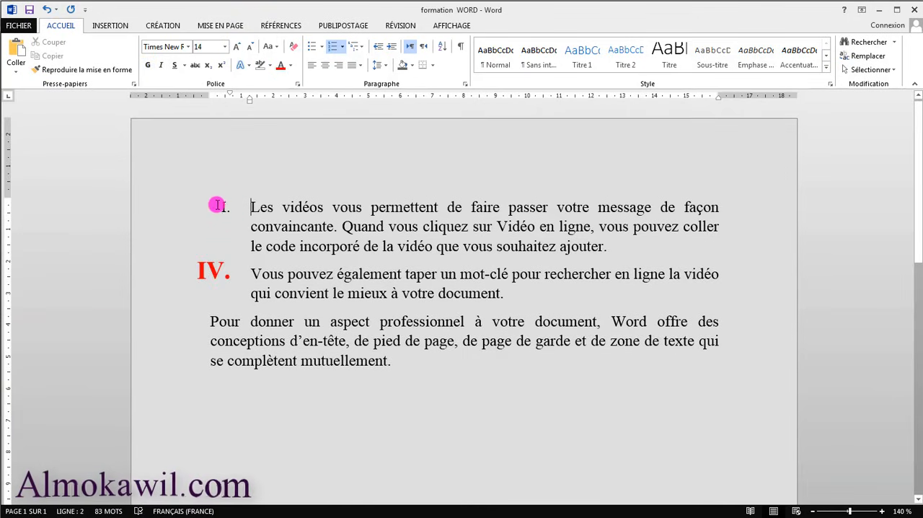
click(226, 207)
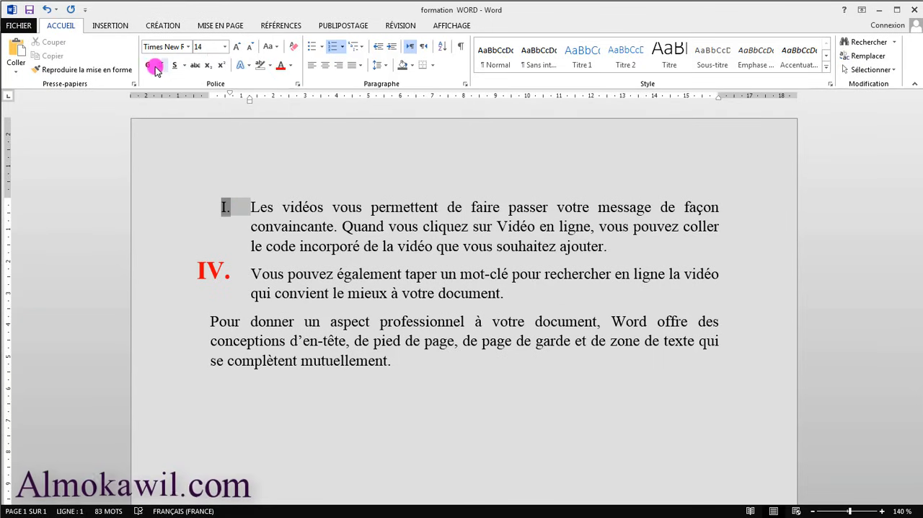
click(235, 47)
click(235, 48)
click(235, 48)
click(235, 48)
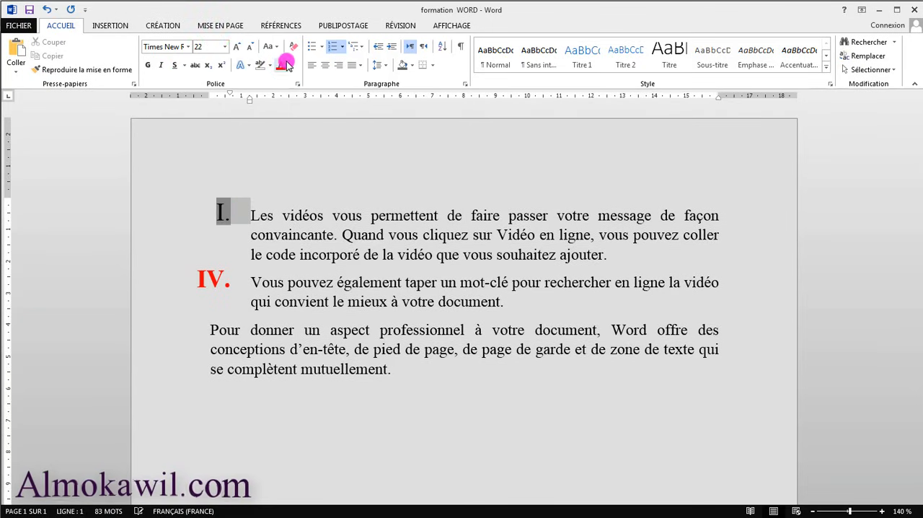
click(289, 65)
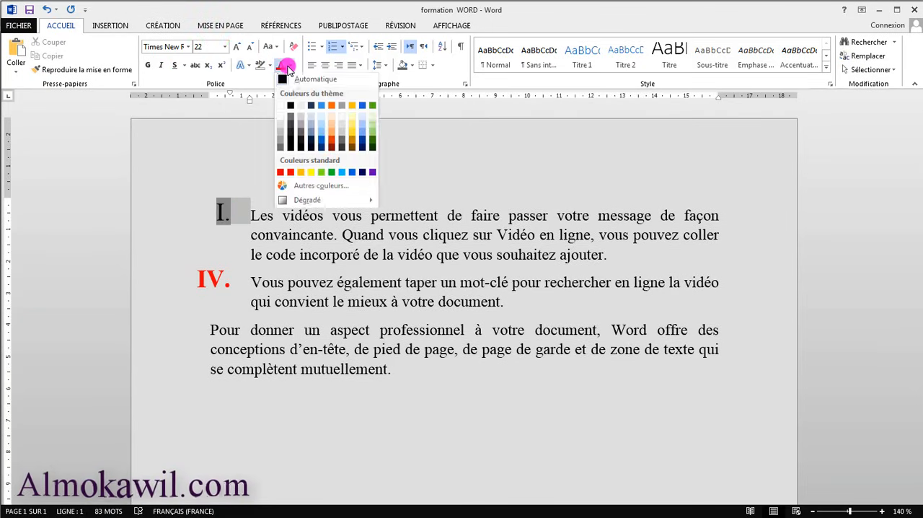
click(292, 174)
click(365, 199)
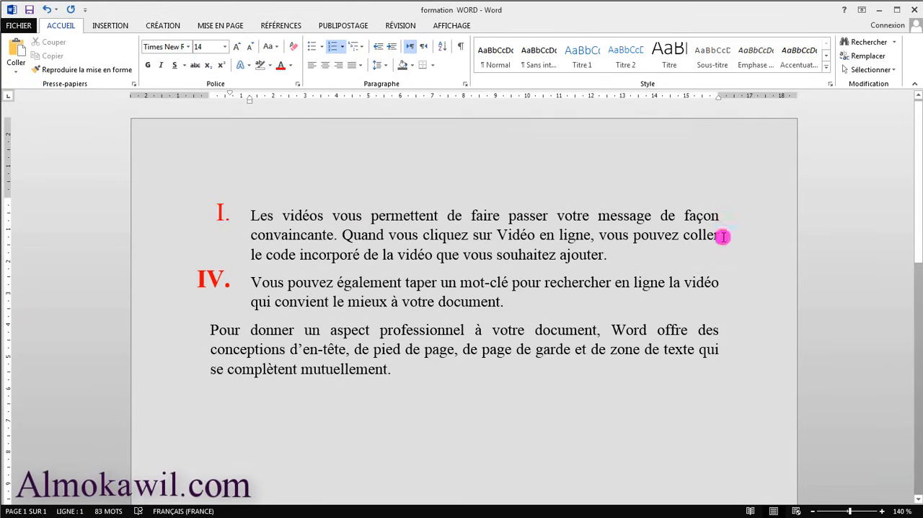
Remove the numbering and indent from the first paragraph, "Les vidéos vous permettent".
click(250, 216)
key(BackSpace)
Remove the numbering and indent from the "Vous pouvez également" paragraph and merge its text into the end of the first paragraph.
key(BackSpace)
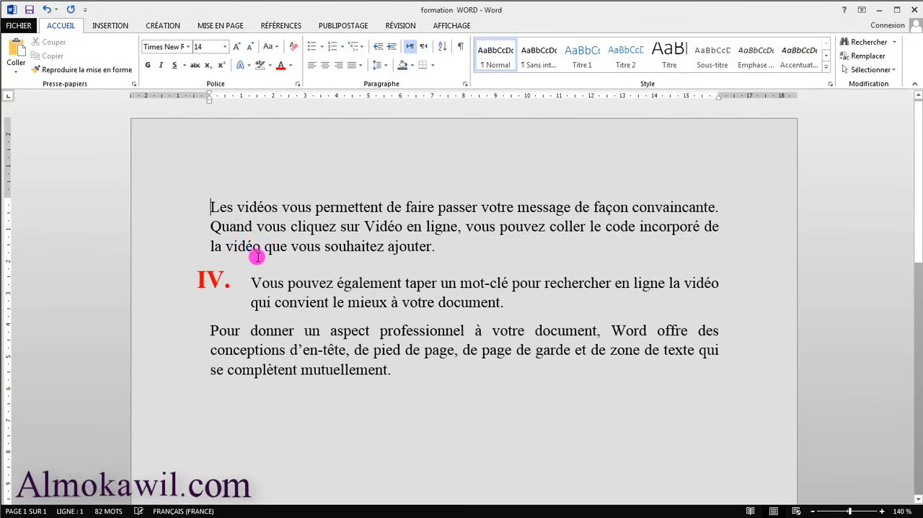
click(250, 283)
key(BackSpace)
key(BackSpace)
key(BackSpace)
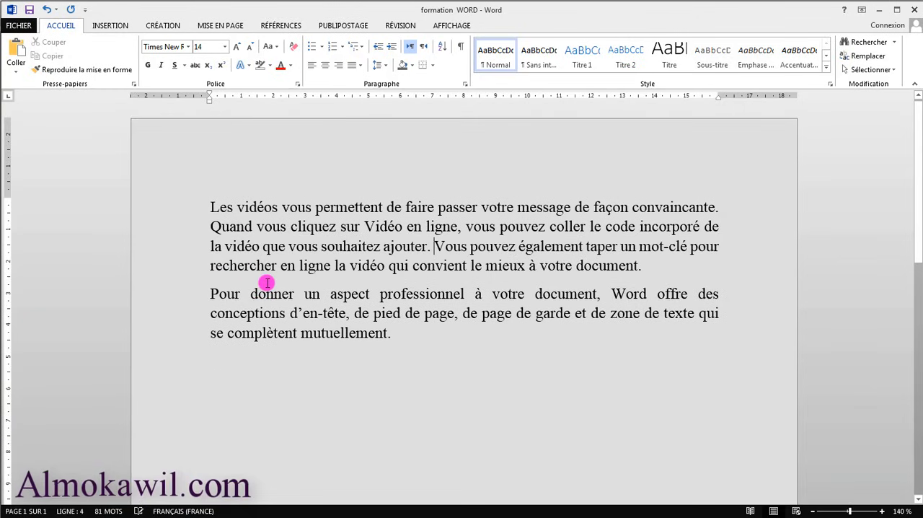
key(Return)
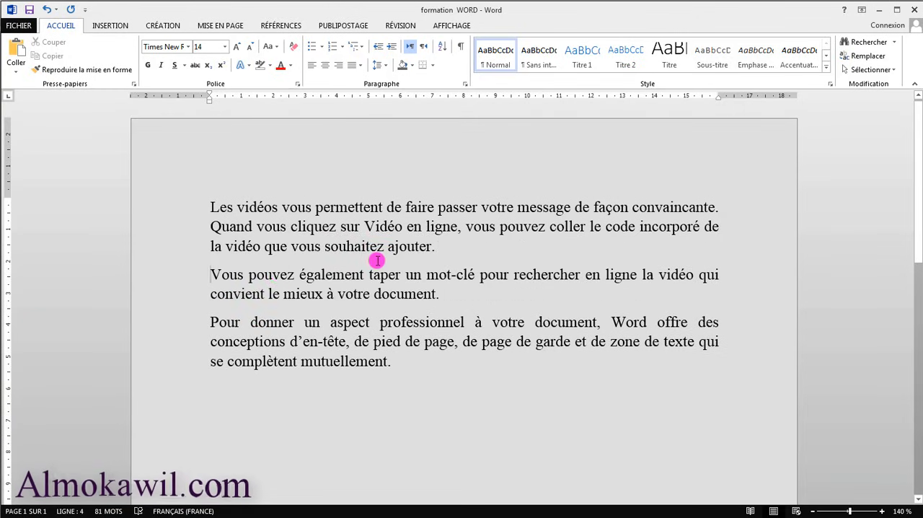
key(BackSpace)
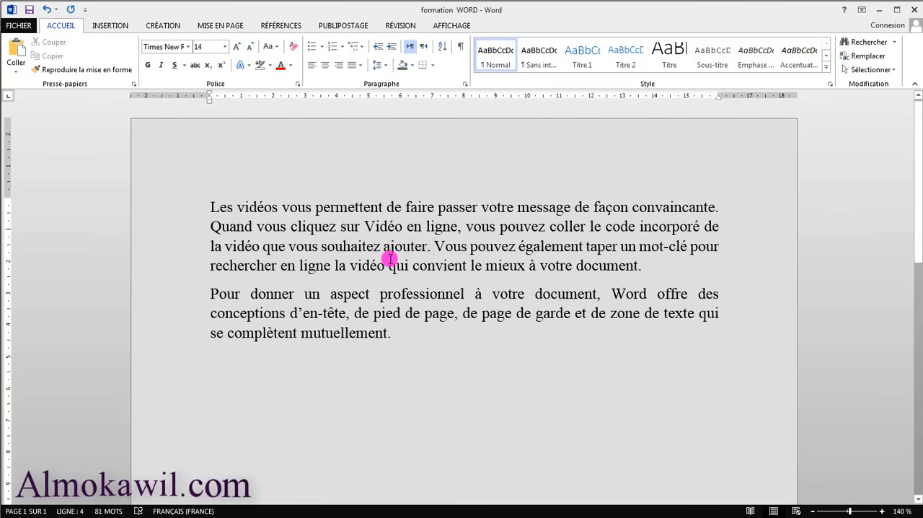